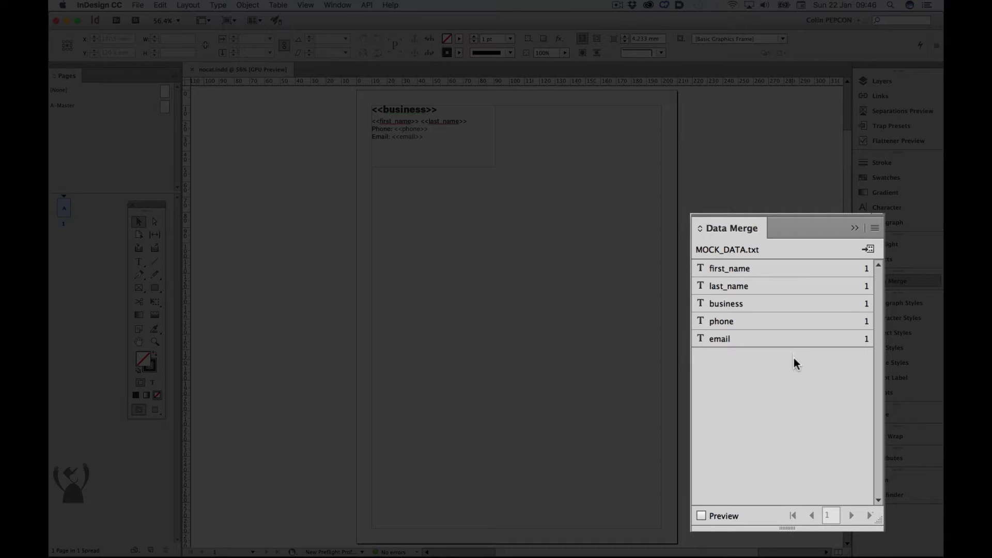
# Choose Content Placement Options from the Data Merge panel menu
pyautogui.click(876, 228)
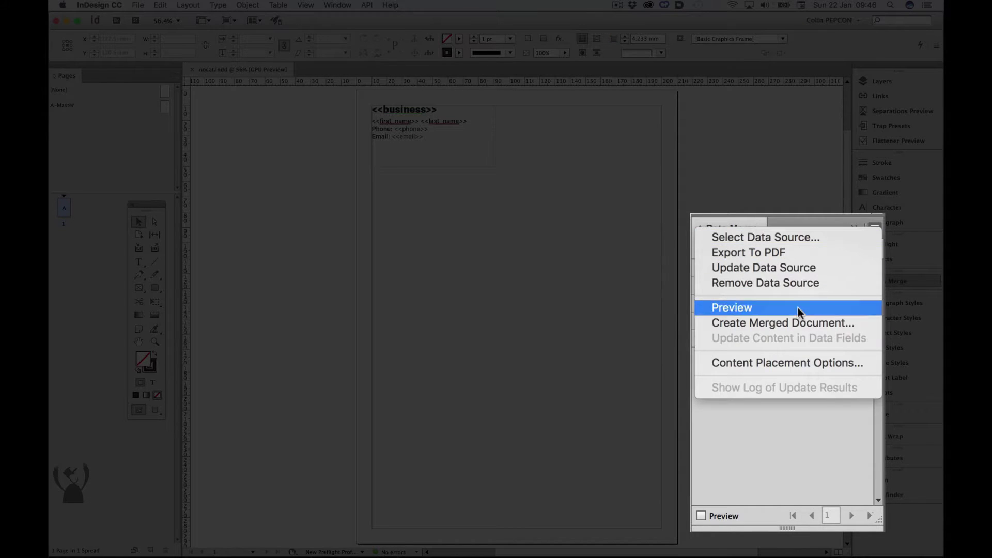
pyautogui.click(813, 363)
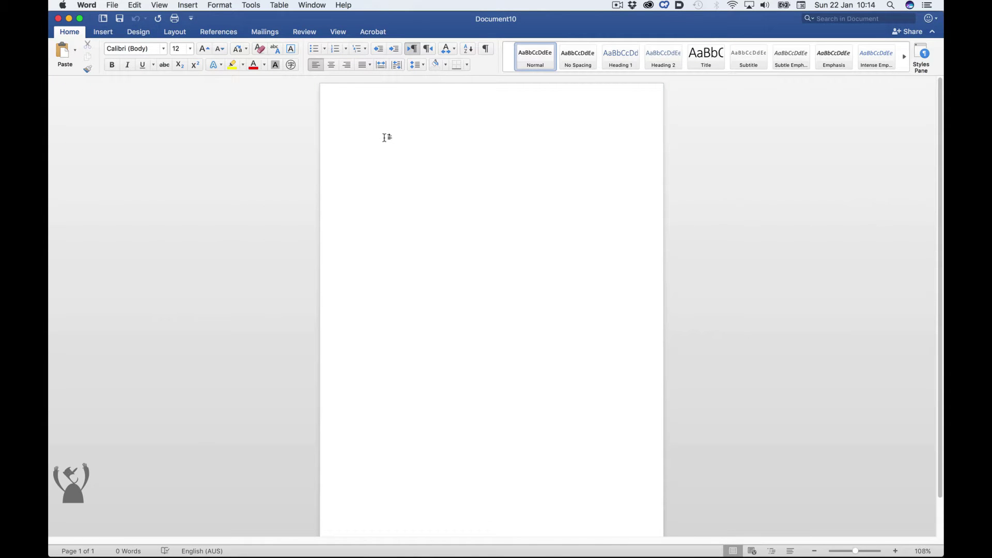
# Start a Letters mail merge in the blank Word document
pyautogui.click(387, 142)
pyautogui.click(266, 32)
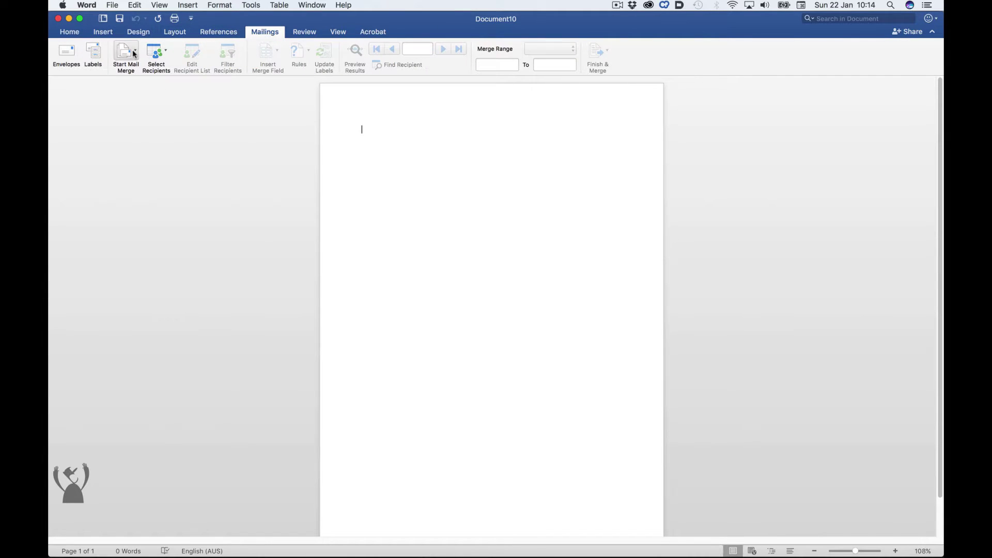
pyautogui.click(128, 50)
pyautogui.click(141, 70)
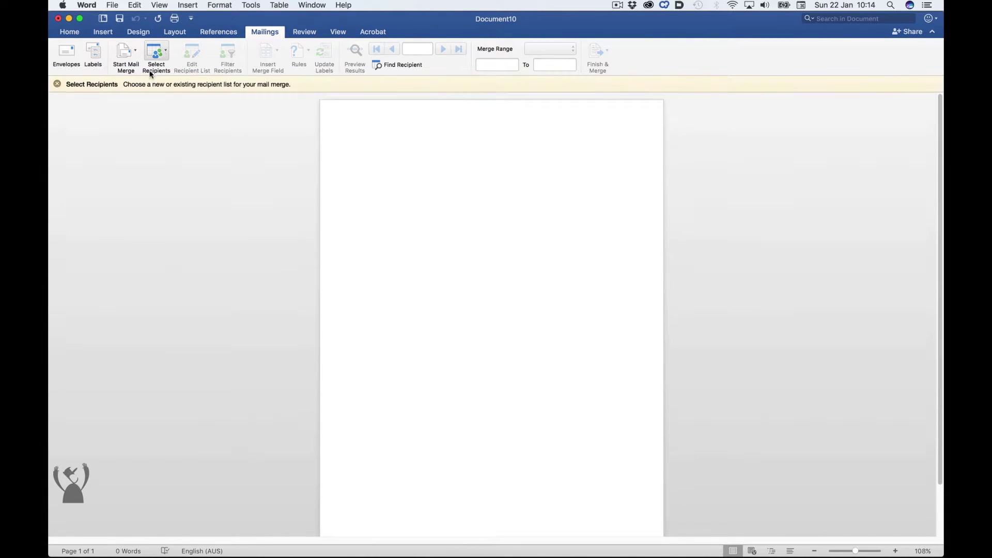
# Use the whole MOCK_DATA.xls worksheet as the existing recipient list
pyautogui.click(155, 53)
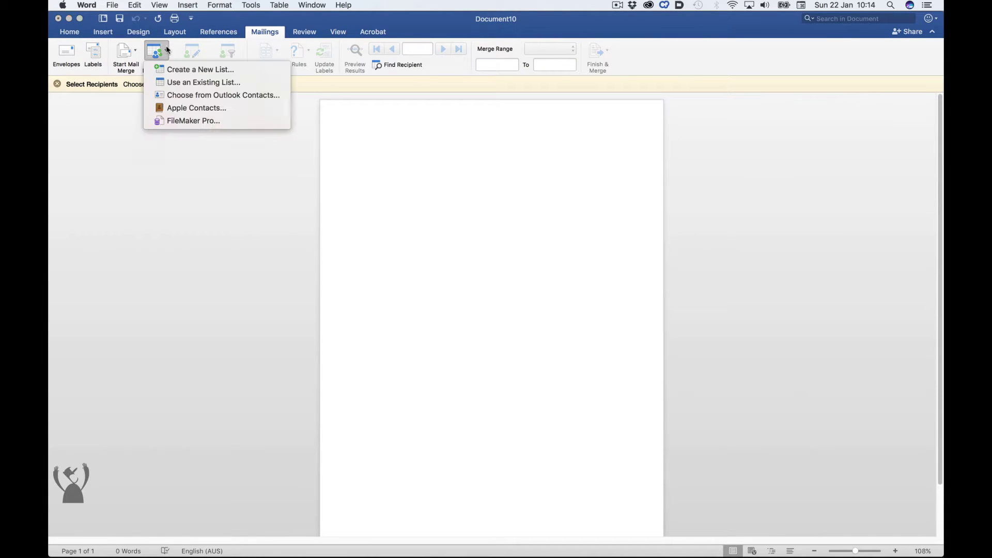
pyautogui.click(183, 84)
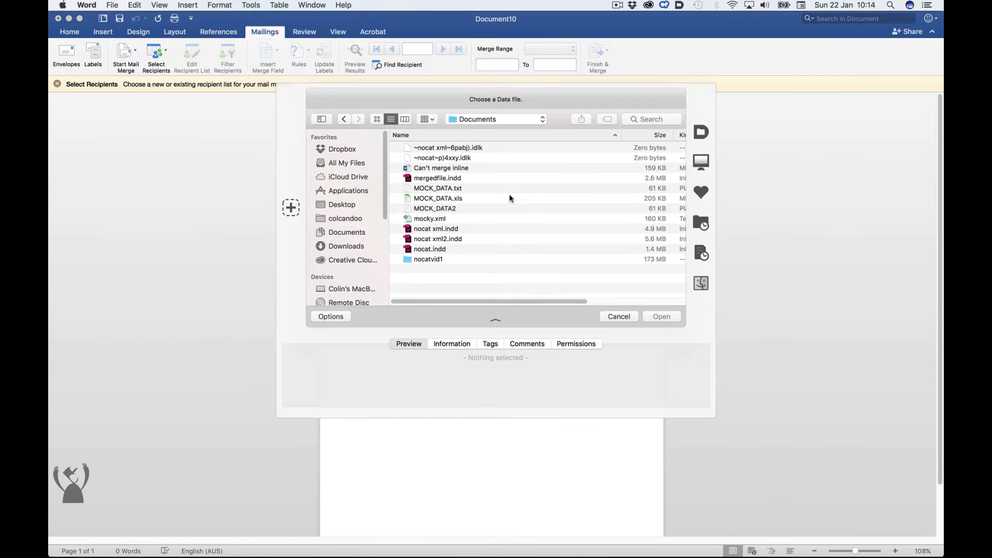
pyautogui.click(468, 202)
pyautogui.click(661, 315)
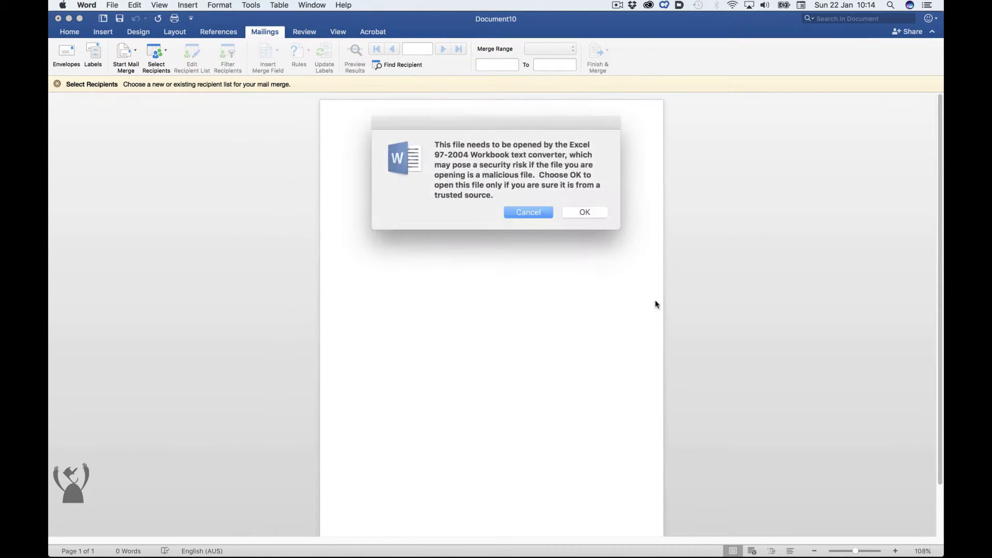
pyautogui.click(584, 209)
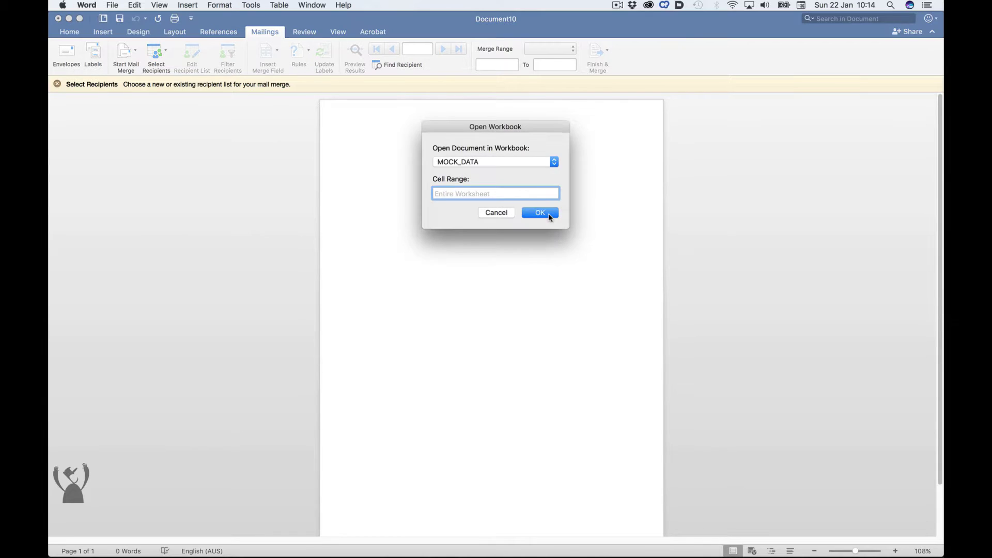
pyautogui.click(547, 214)
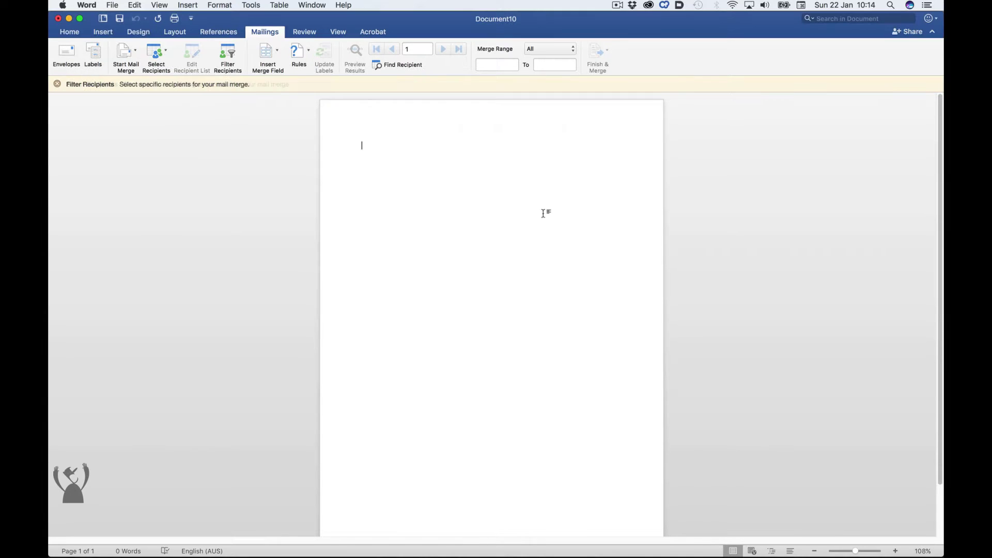
# Insert first_name, last_name, business, phone and email merge fields on separate lines
pyautogui.click(267, 52)
pyautogui.click(289, 71)
pyautogui.click(277, 51)
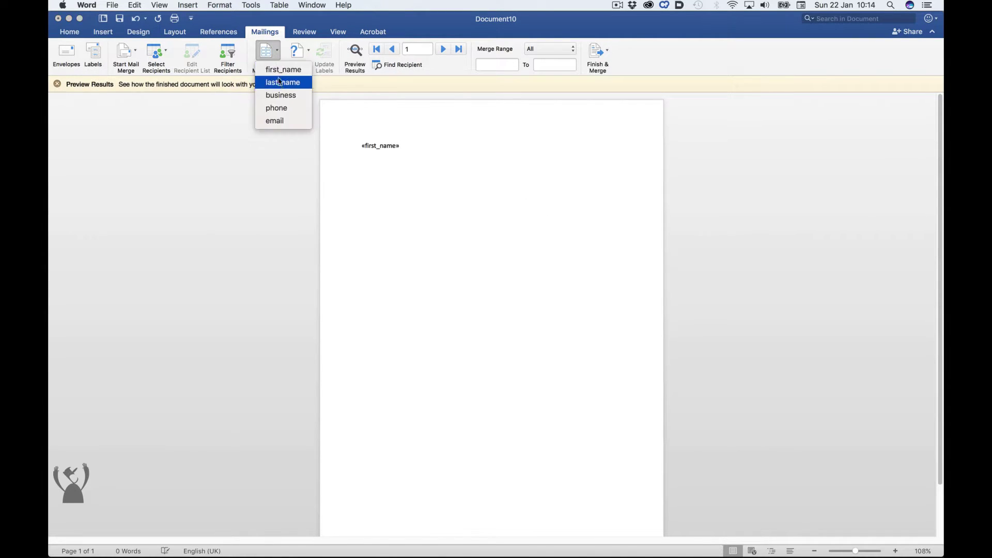
pyautogui.click(281, 81)
pyautogui.press('Return')
pyautogui.click(274, 56)
pyautogui.click(281, 94)
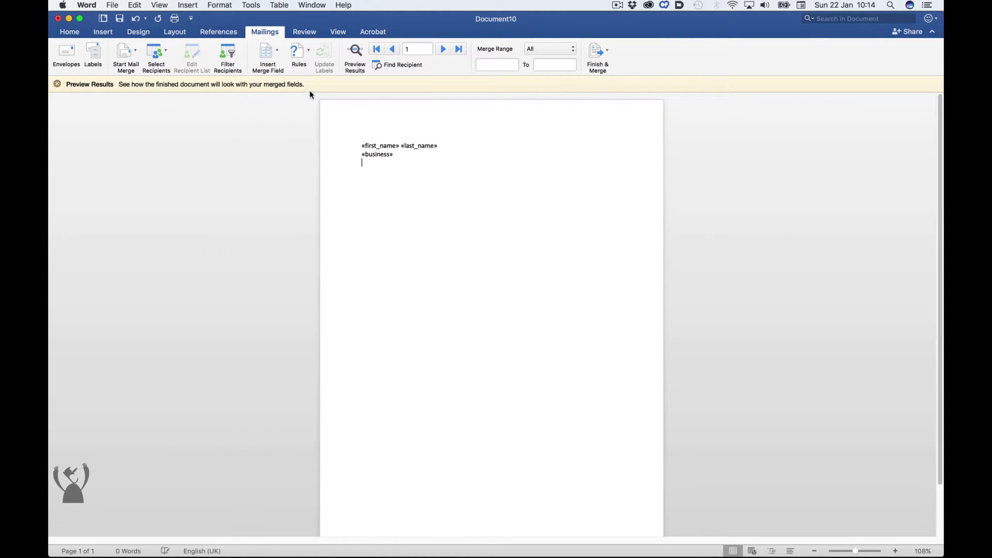
pyautogui.click(267, 51)
pyautogui.click(277, 107)
pyautogui.press('Return')
pyautogui.click(267, 52)
pyautogui.click(277, 122)
pyautogui.press('Return')
# Add a Next Record rule after the block and briefly preview real data
pyautogui.click(309, 52)
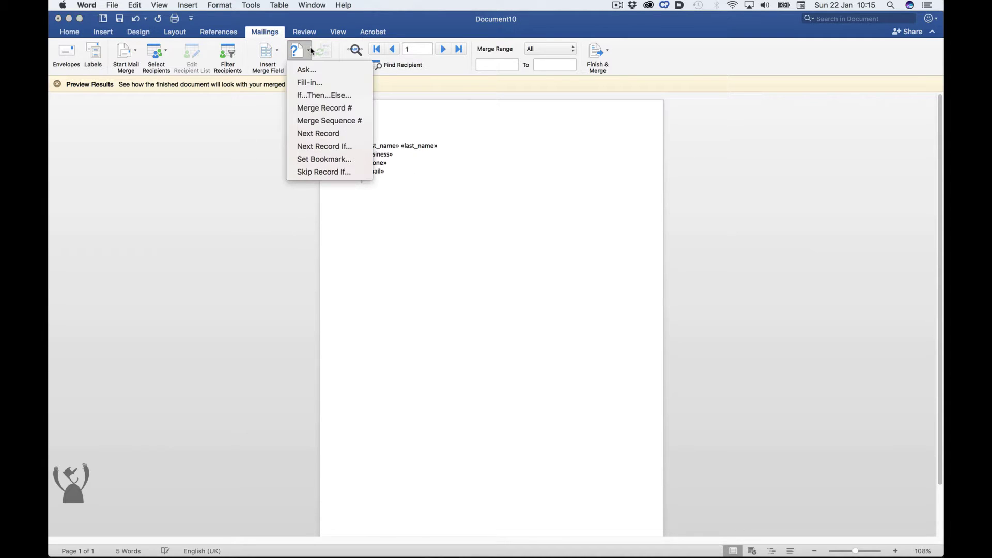
pyautogui.click(322, 135)
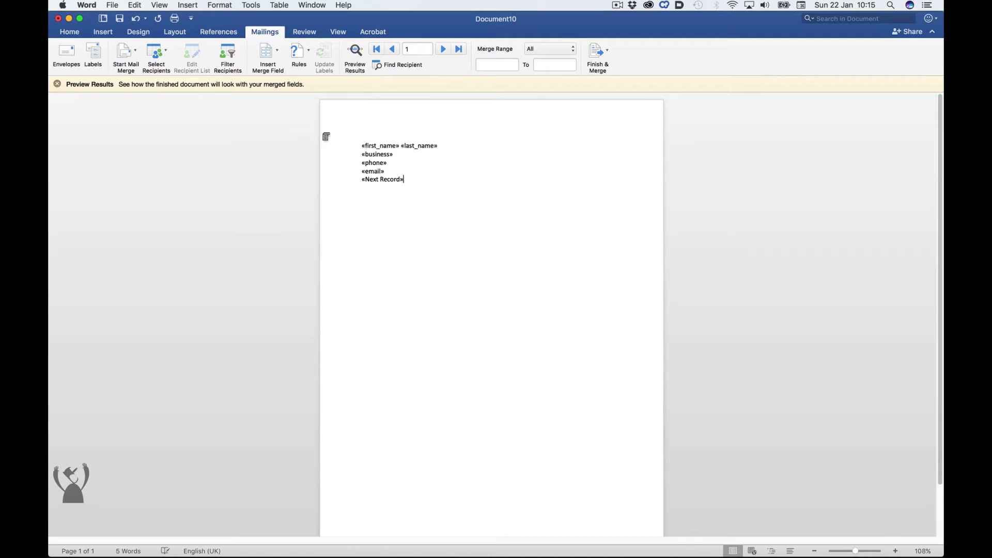
pyautogui.click(355, 51)
pyautogui.click(357, 51)
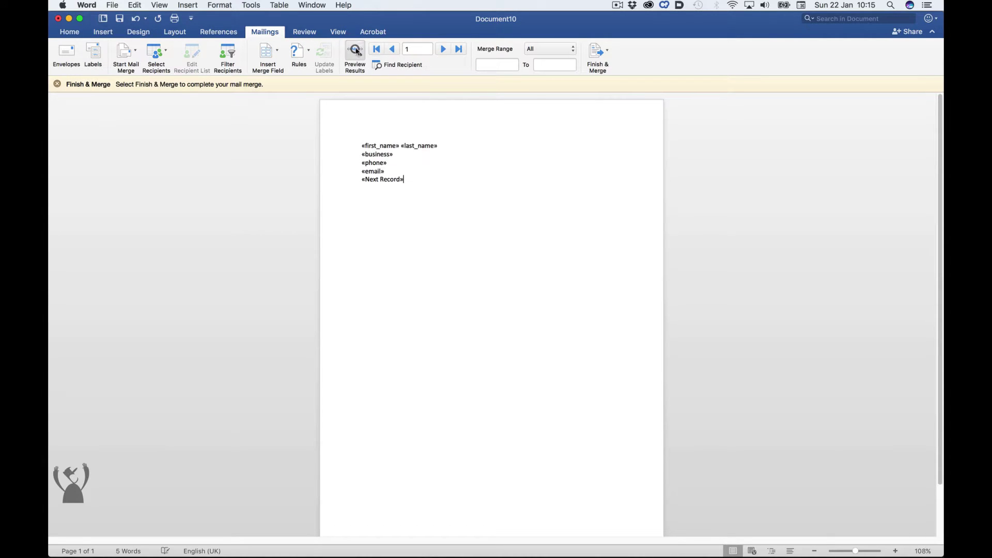
# Copy the field block and paste two more copies below it
pyautogui.press('super+a')
pyautogui.press('super+c')
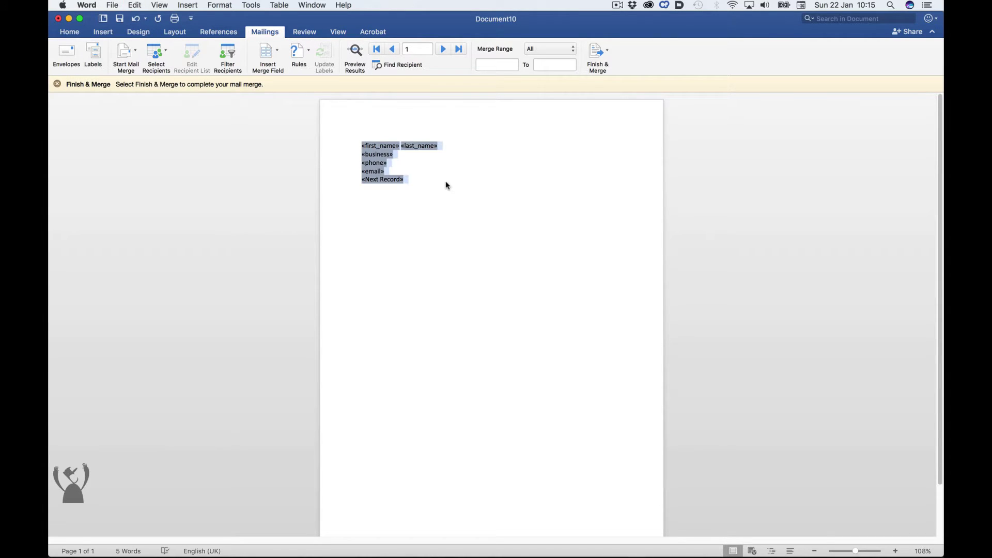
pyautogui.click(414, 202)
pyautogui.press('super+v')
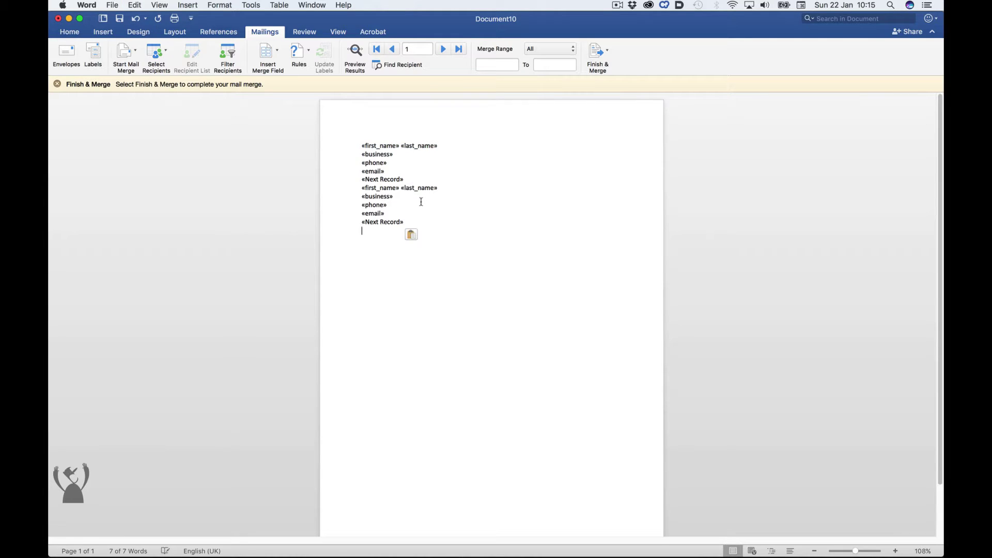
pyautogui.press('super+v')
pyautogui.press('super+v')
pyautogui.press('super+v')
pyautogui.press('super+v')
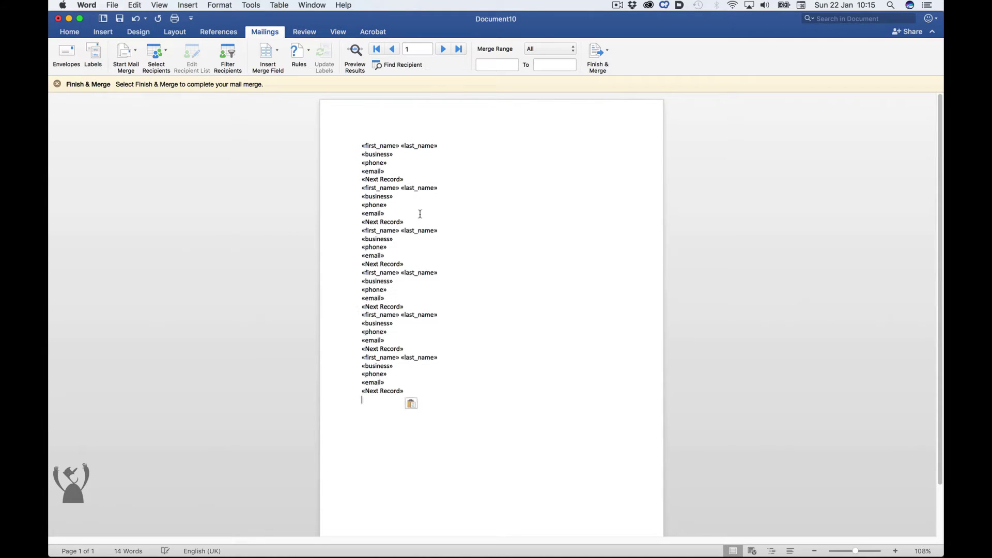
# Preview real contact records, cancel an If…Then…Else rule, and merge into a new document
pyautogui.click(356, 50)
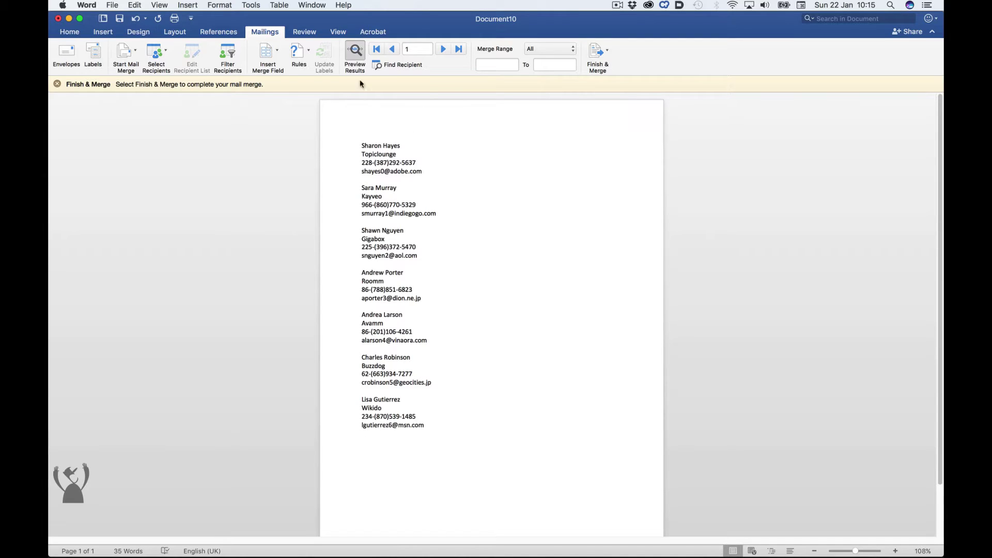
pyautogui.click(356, 52)
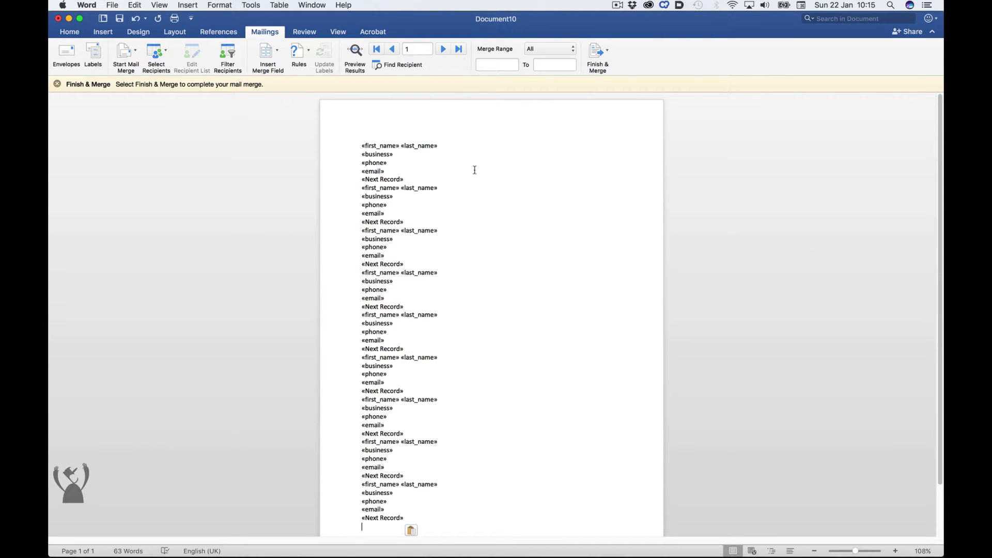
pyautogui.click(309, 51)
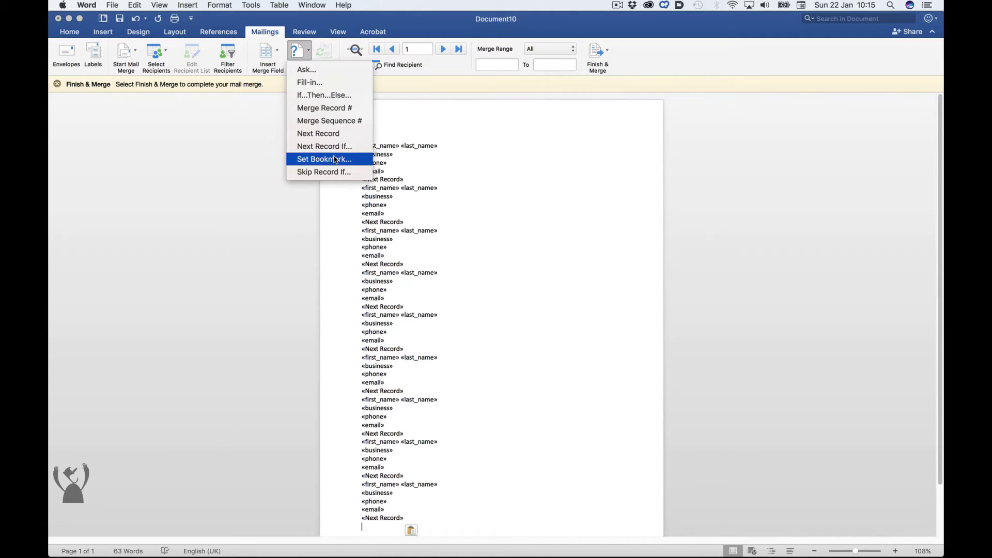
pyautogui.click(353, 95)
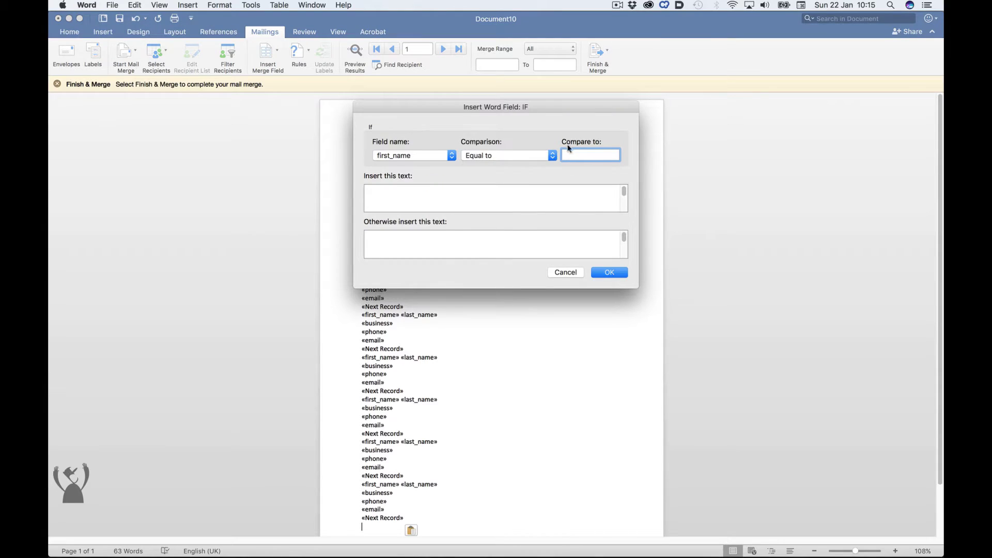
pyautogui.click(572, 275)
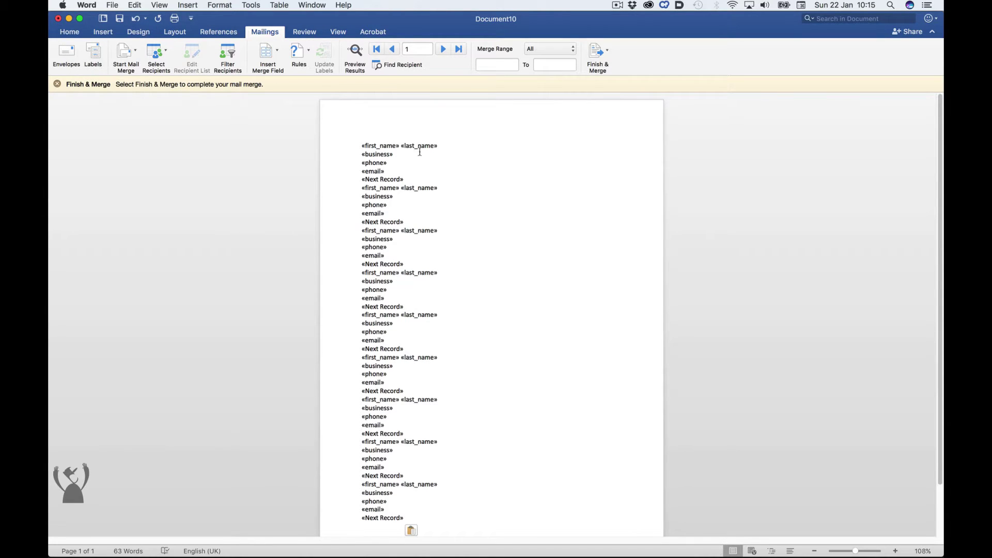
pyautogui.click(598, 50)
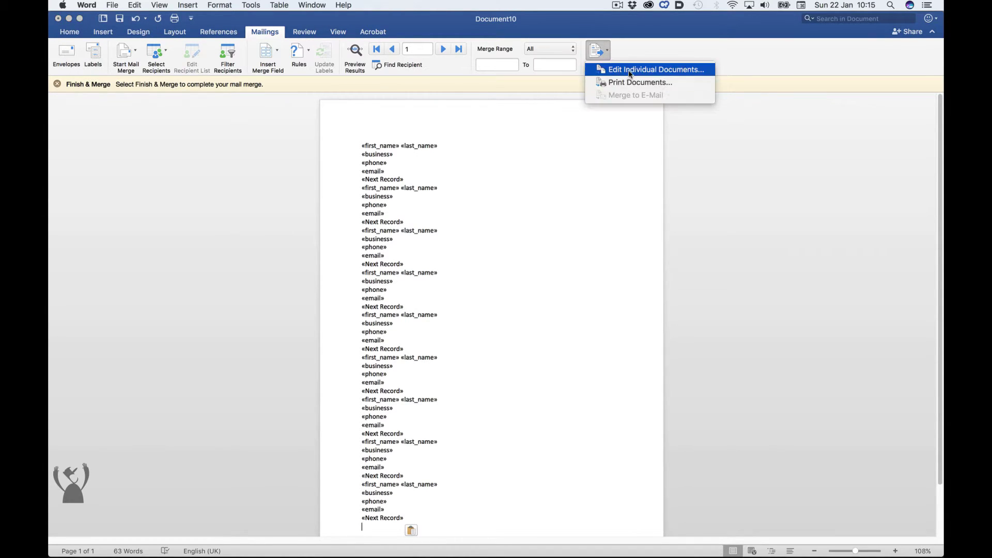
pyautogui.click(629, 70)
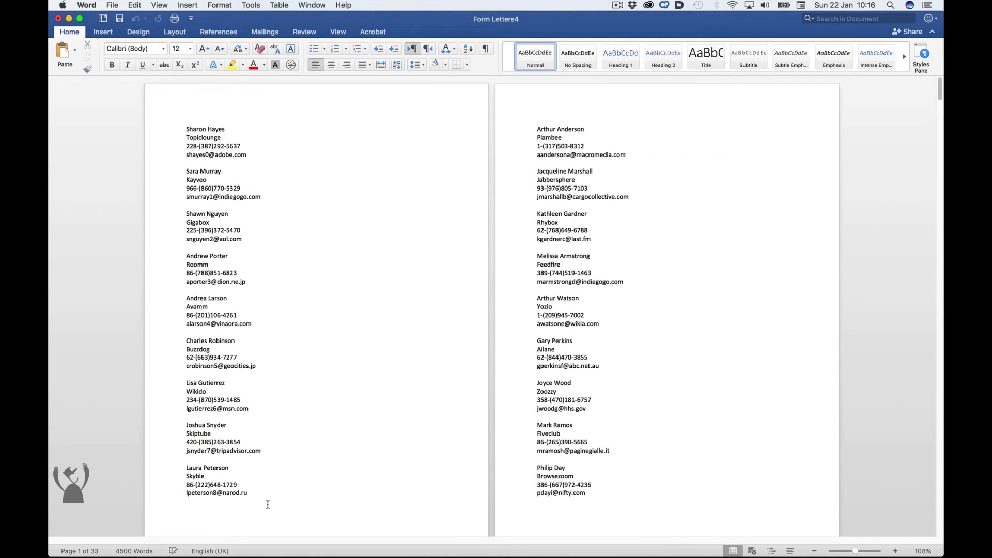
# Turn on Show/Hide ¶ to display paragraph marks in the merged document
pyautogui.click(485, 48)
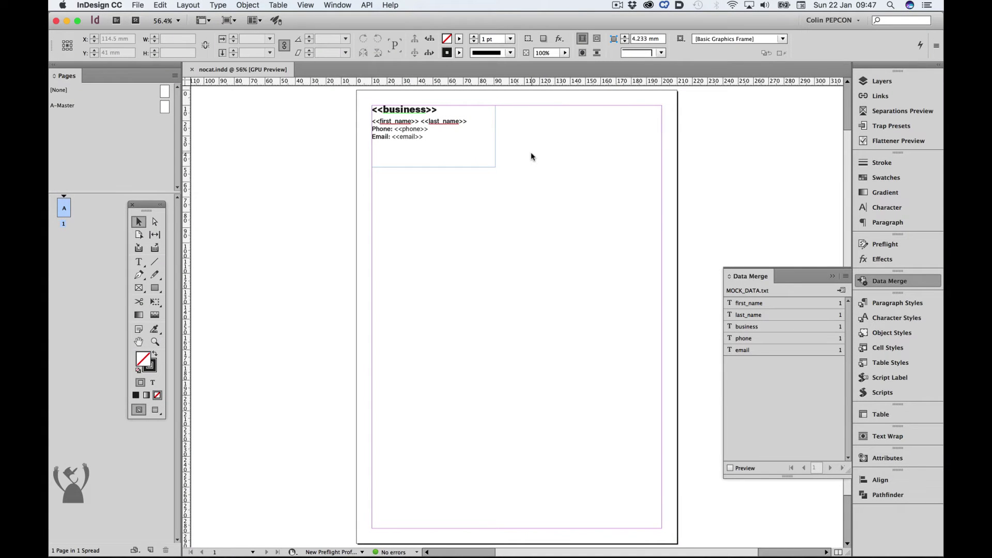
# Create a merged document for records 1–100 with multiple records per page, previewing the layout
pyautogui.click(846, 277)
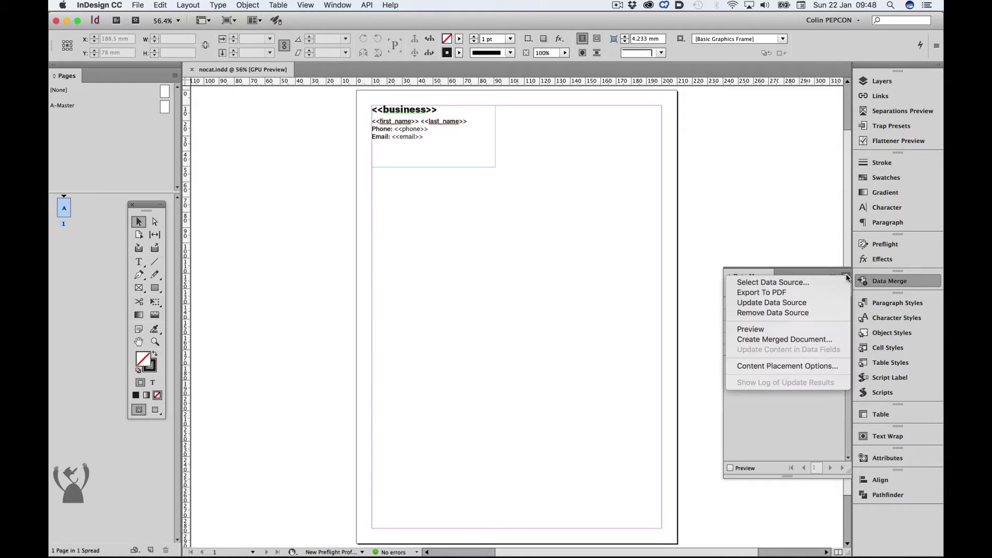
pyautogui.click(797, 344)
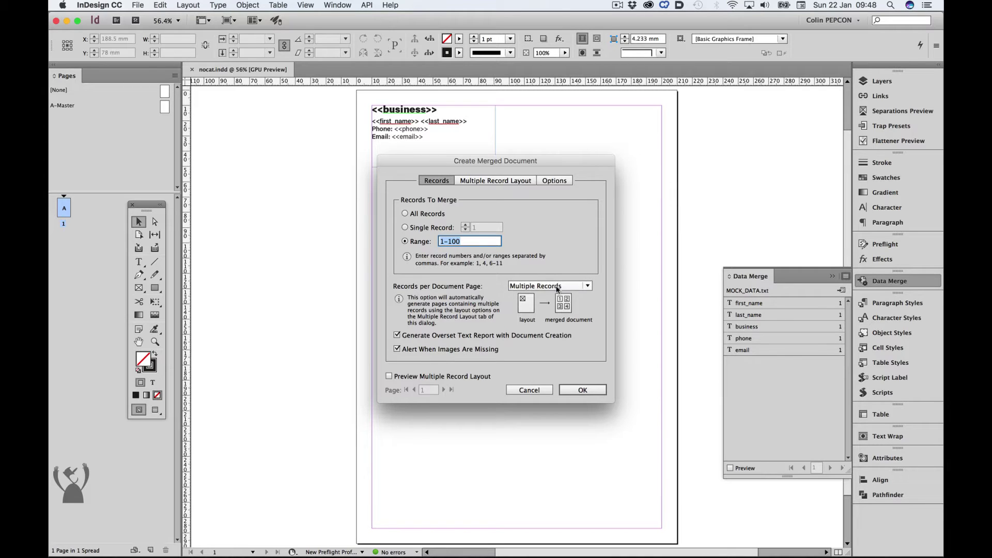
pyautogui.click(586, 286)
pyautogui.click(574, 310)
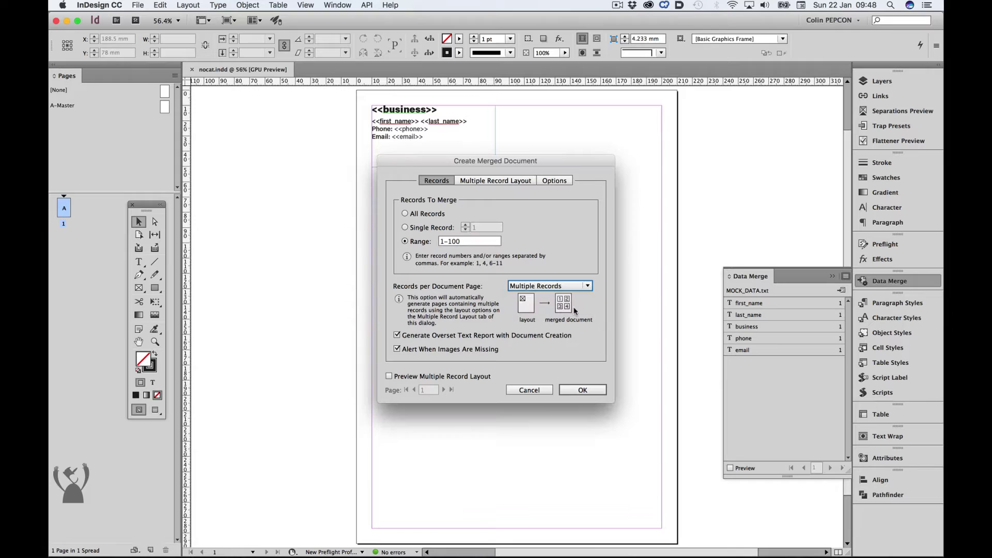
pyautogui.click(432, 377)
pyautogui.click(495, 180)
pyautogui.moveTo(525, 160); pyautogui.dragTo(744, 140)
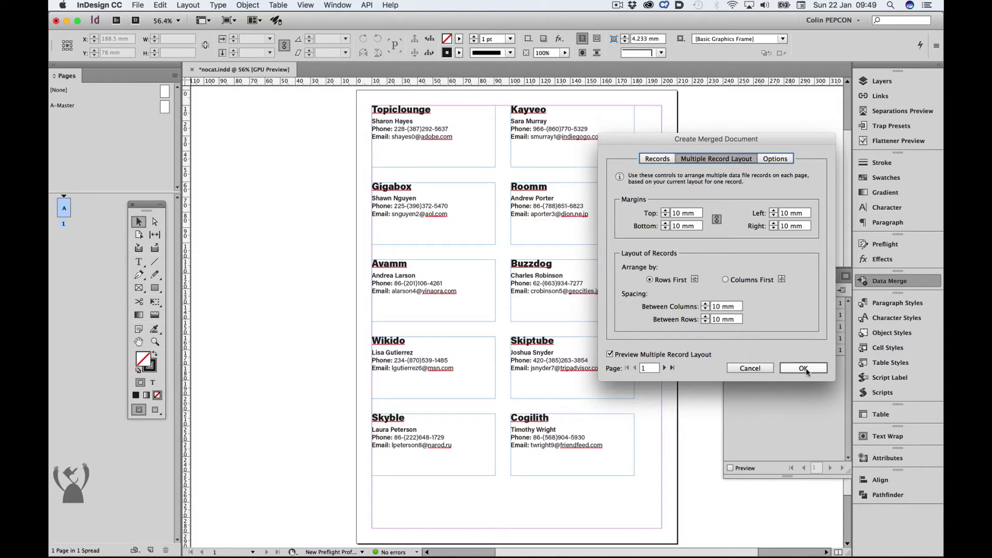
pyautogui.click(803, 369)
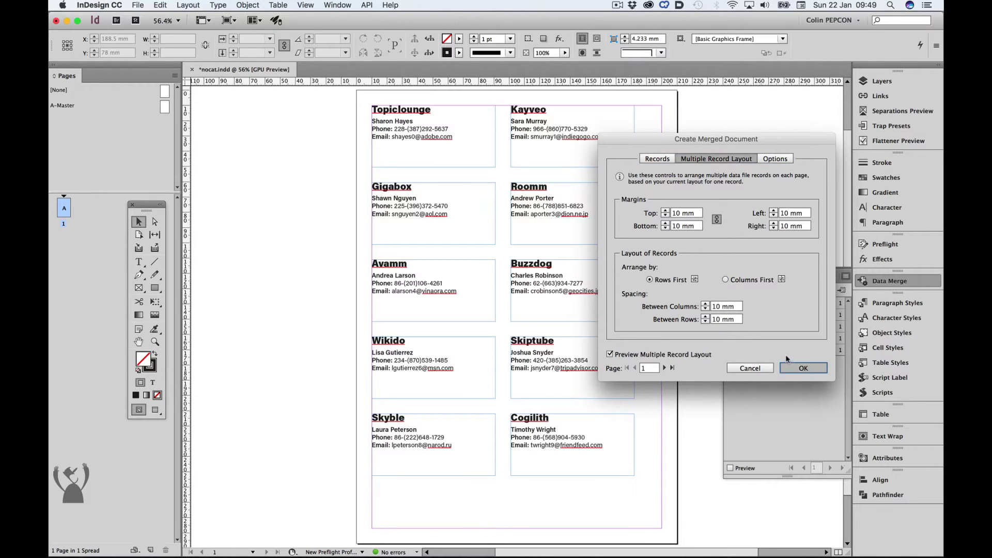
pyautogui.click(803, 368)
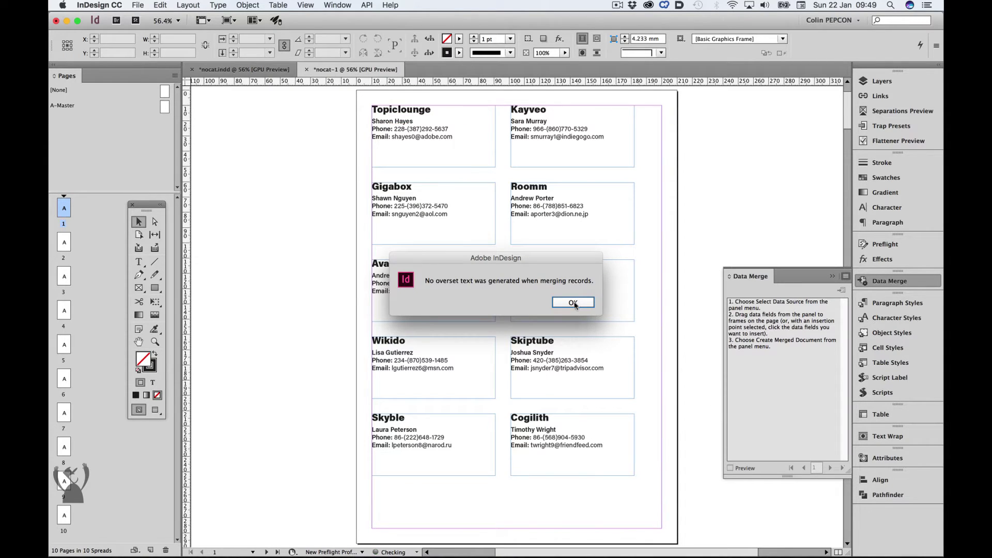
# Dismiss the overset text report and select all card frames on page one
pyautogui.click(574, 303)
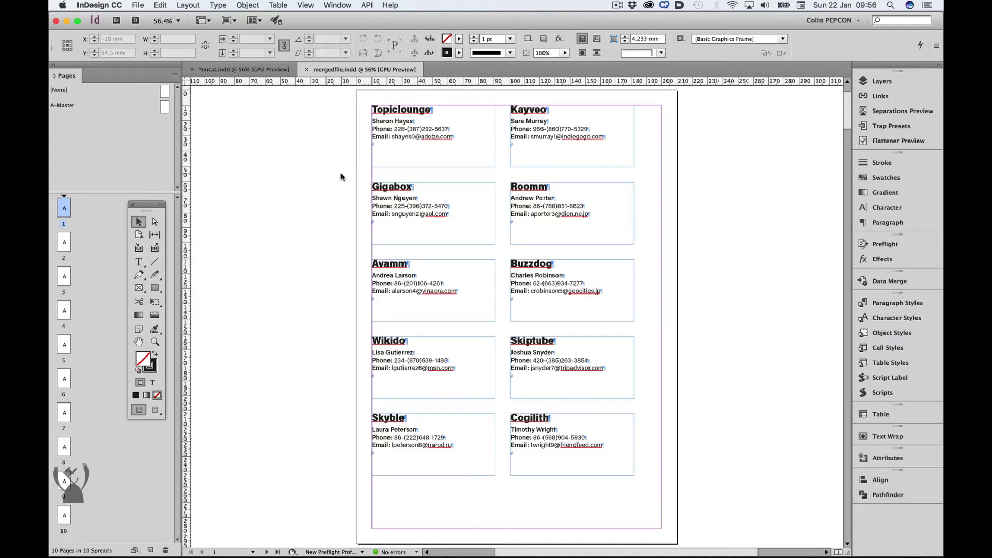
pyautogui.press('super+a')
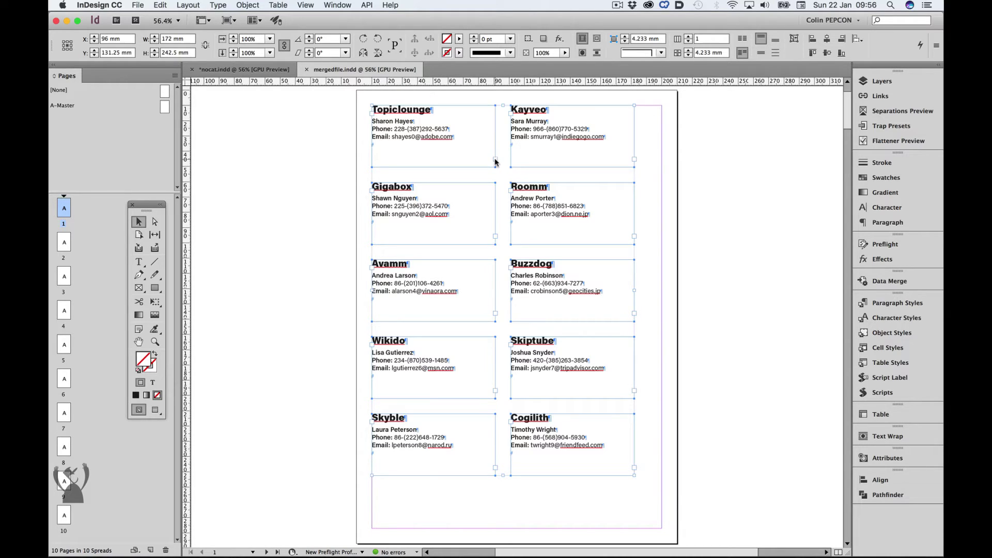
pyautogui.moveTo(494, 162)
pyautogui.mouseDown()
pyautogui.moveTo(515, 147)
pyautogui.moveTo(525, 165)
pyautogui.mouseUp()
pyautogui.moveTo(627, 163); pyautogui.dragTo(632, 161)
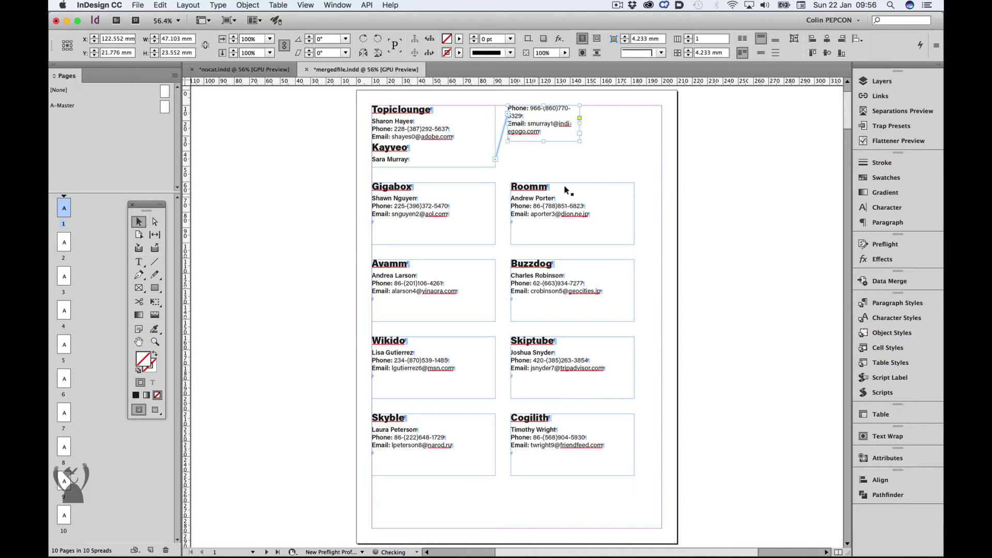
pyautogui.click(630, 160)
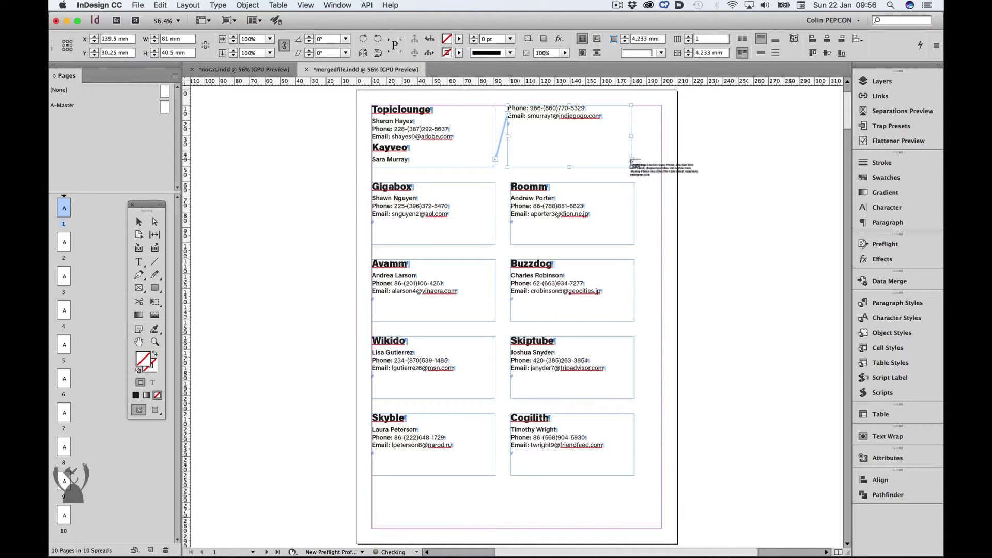
pyautogui.click(490, 208)
pyautogui.moveTo(497, 241); pyautogui.dragTo(636, 239)
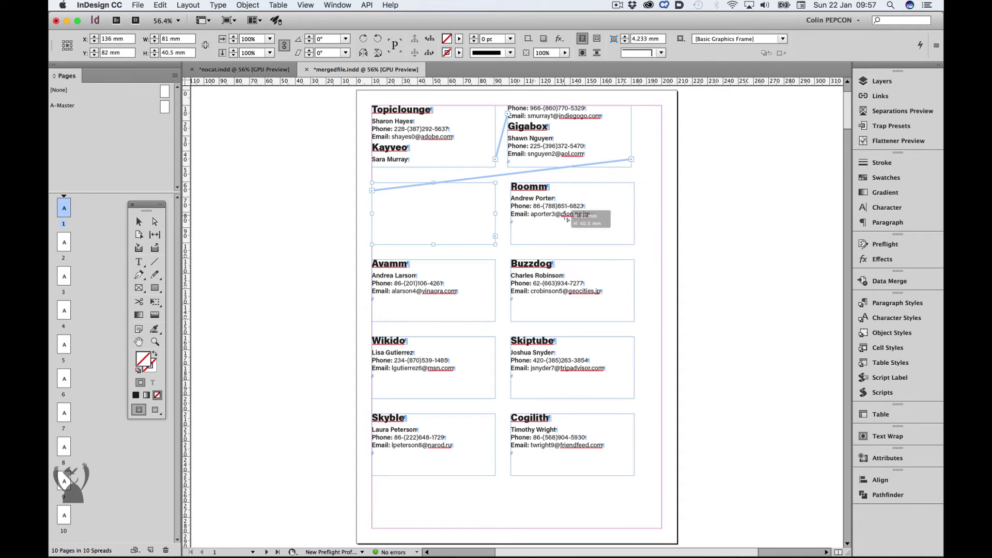
pyautogui.click(636, 239)
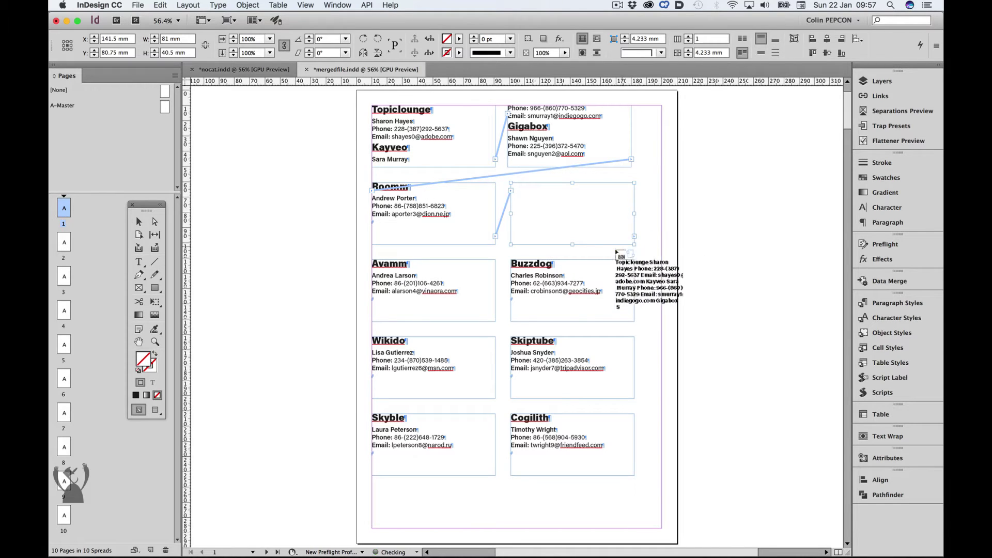
pyautogui.click(483, 300)
pyautogui.click(574, 301)
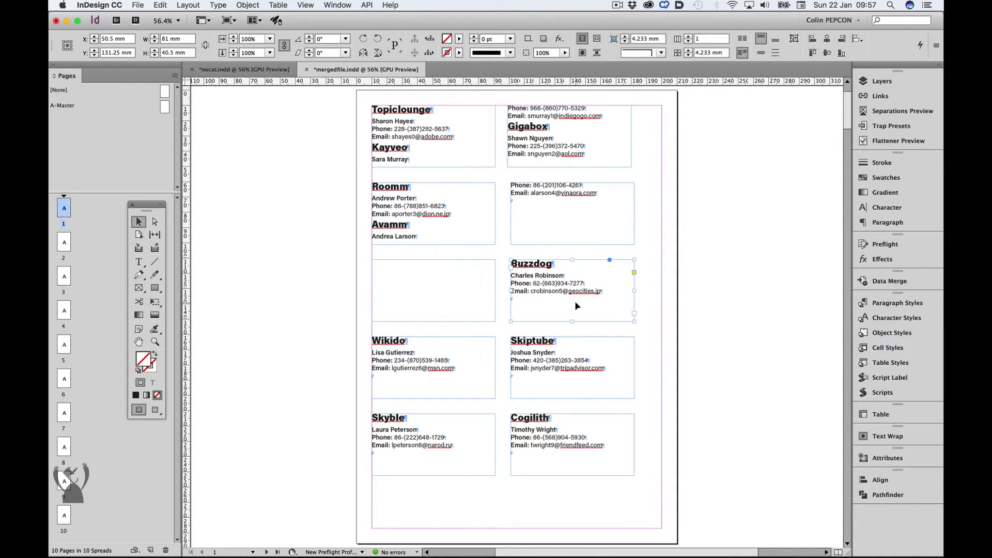
pyautogui.click(495, 313)
pyautogui.click(550, 307)
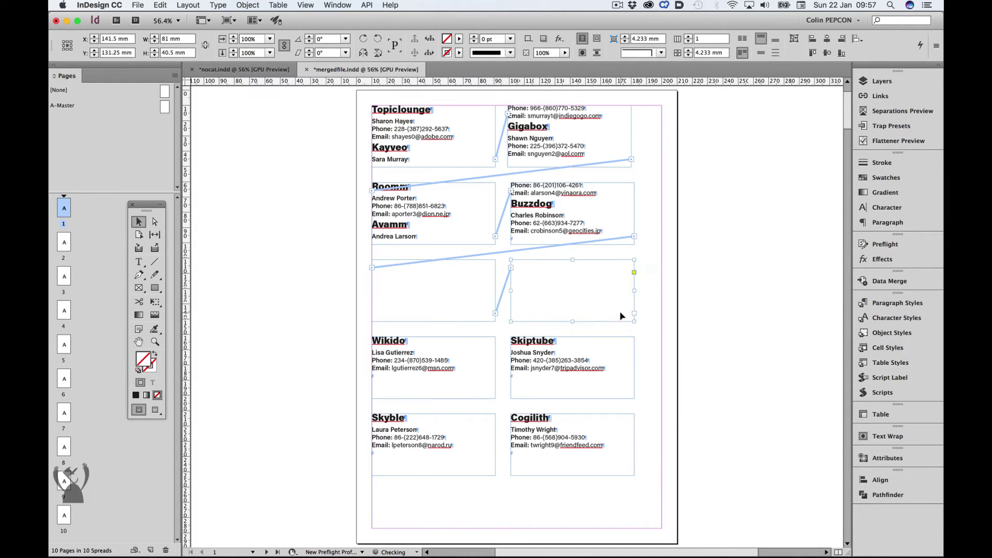
pyautogui.click(634, 314)
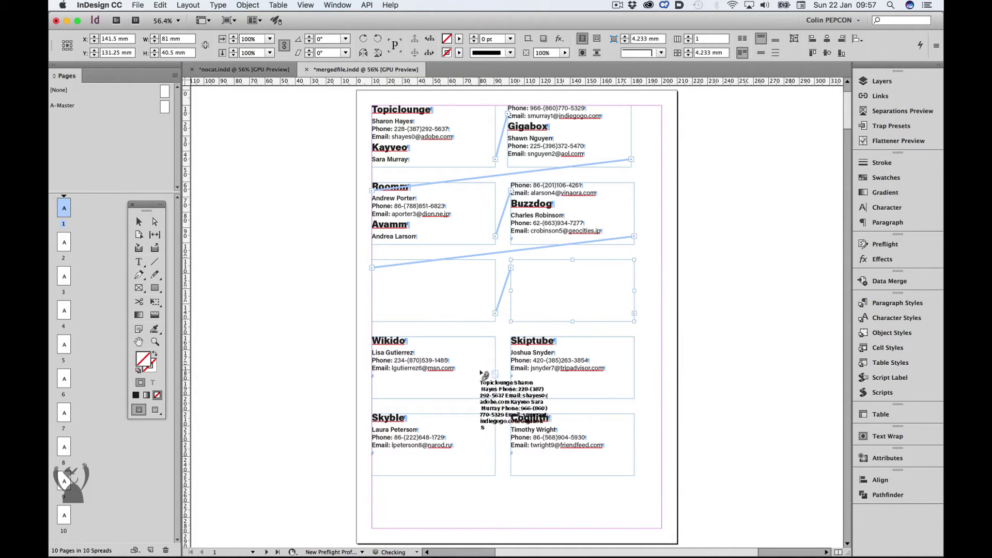
pyautogui.click(484, 341)
pyautogui.click(134, 6)
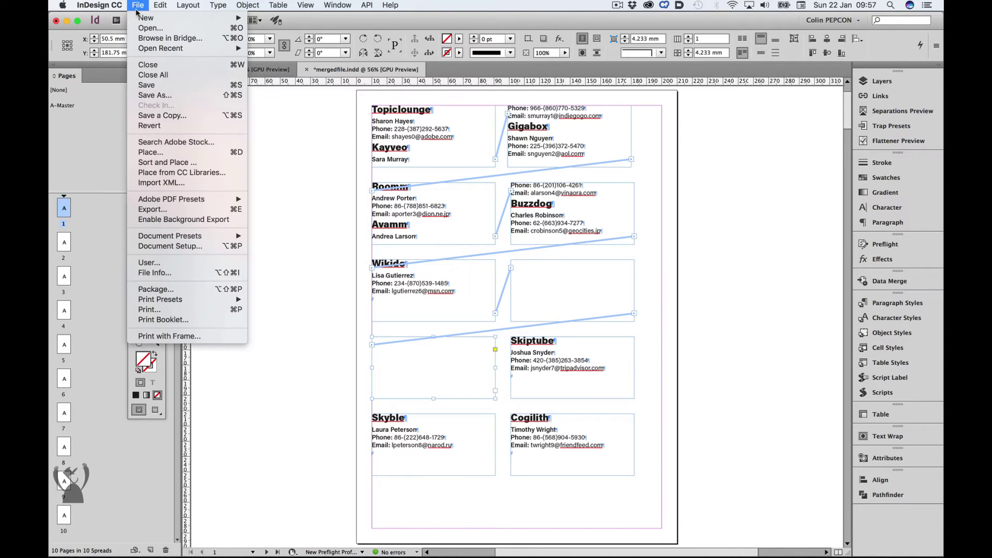
pyautogui.click(159, 125)
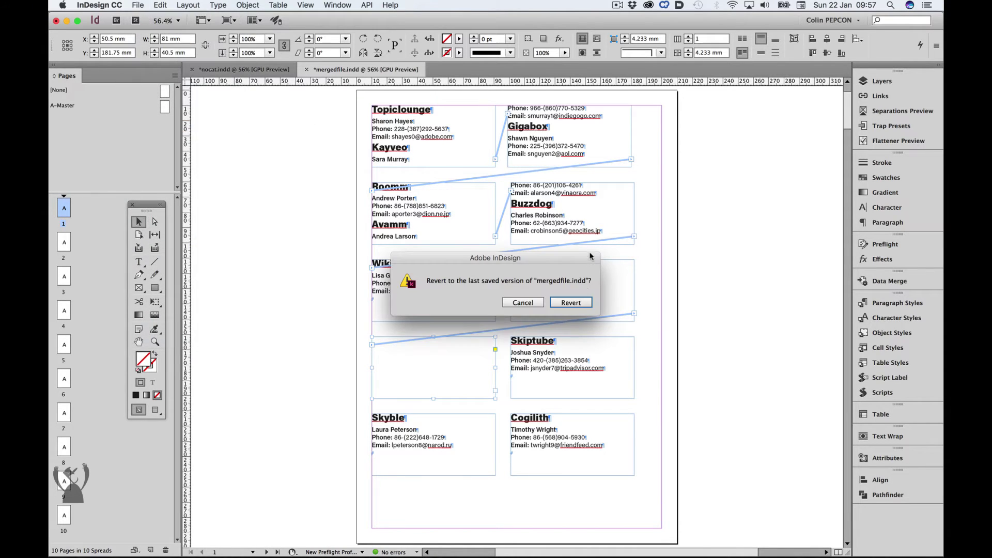
pyautogui.click(575, 304)
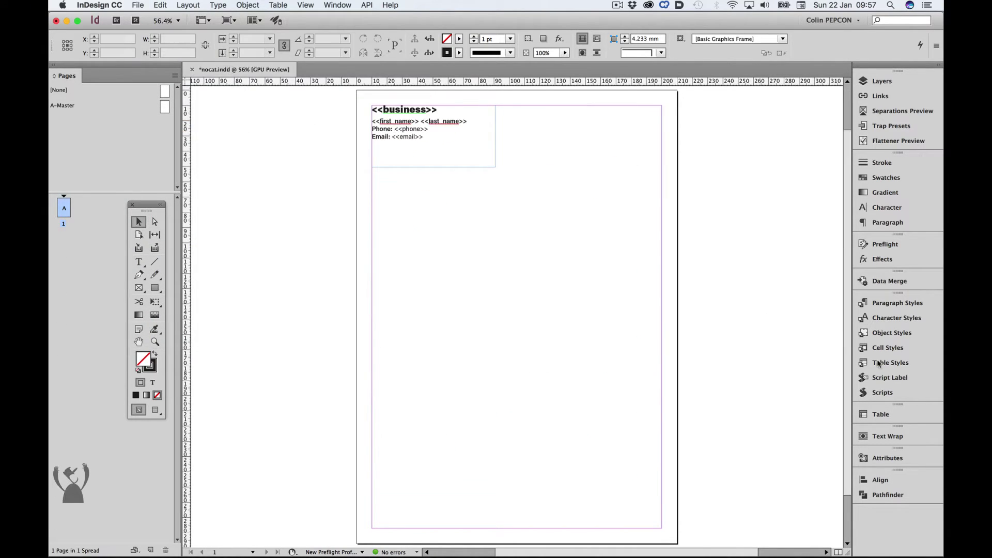
# Select all frames and run mergetextjongware.jsx to thread the contact cards
pyautogui.click(892, 392)
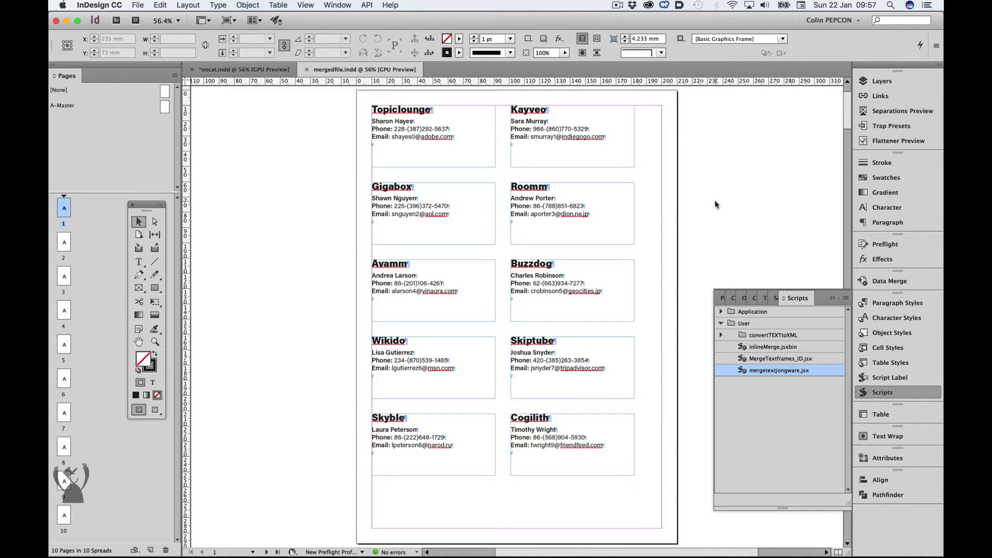
pyautogui.press('super+a')
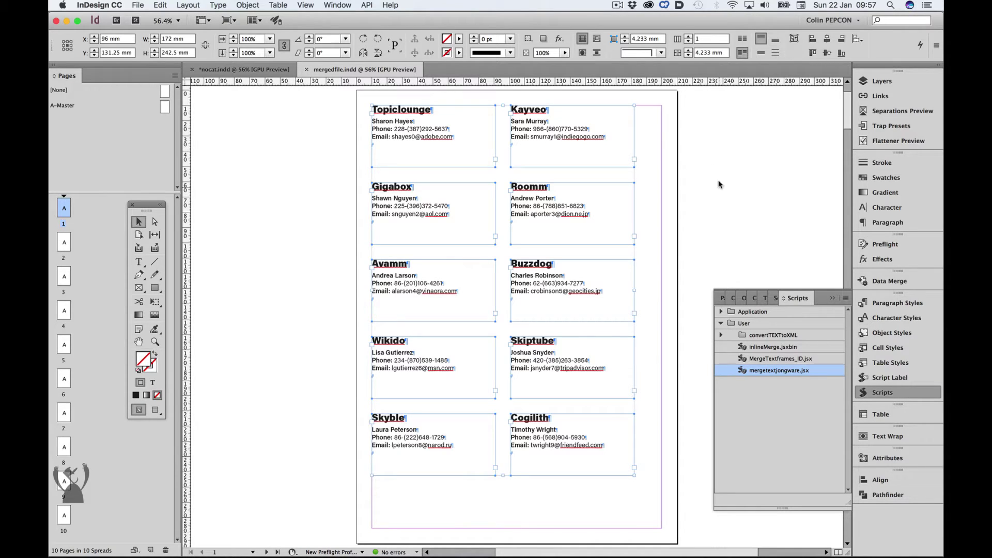
pyautogui.doubleClick(799, 375)
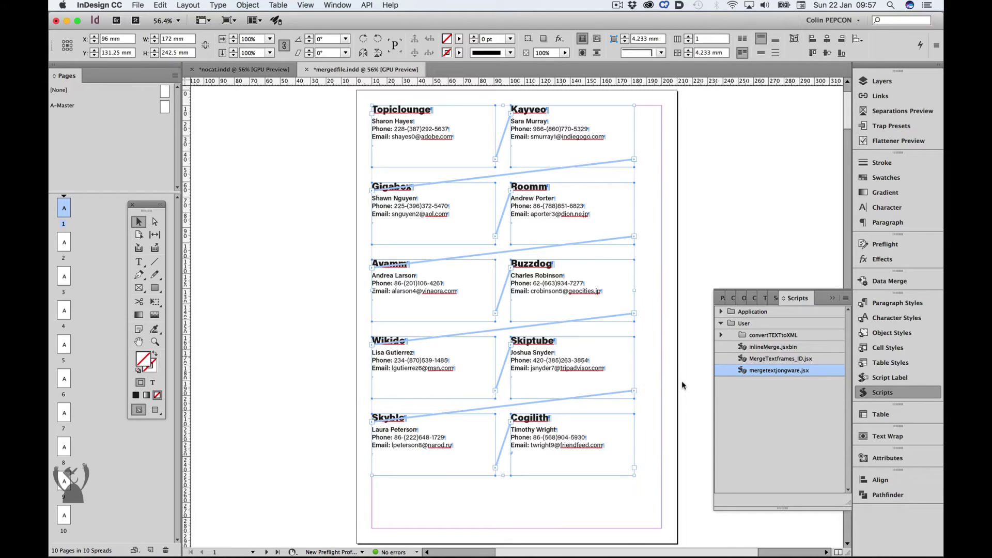
# Revert the document to discard the script's threading
pyautogui.click(138, 4)
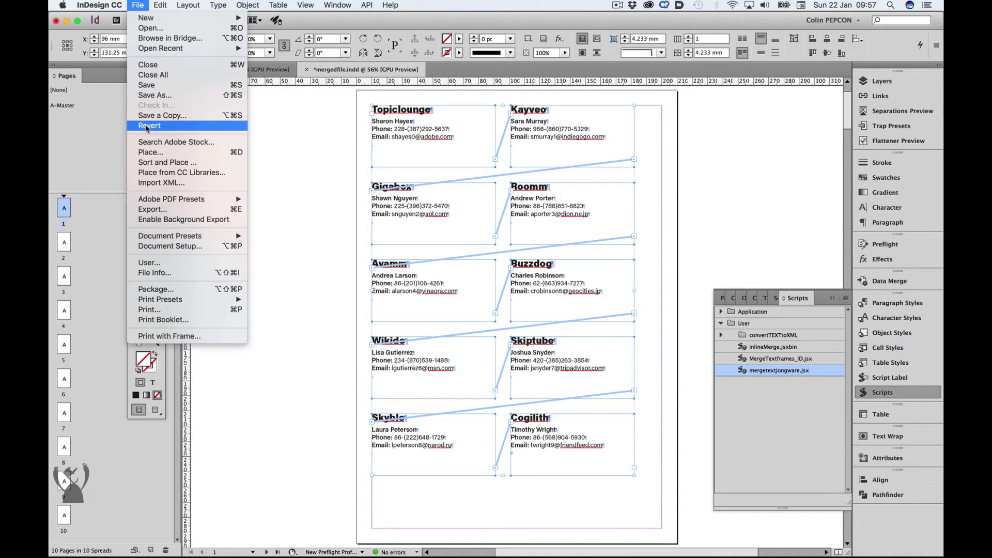
pyautogui.click(151, 128)
pyautogui.click(570, 304)
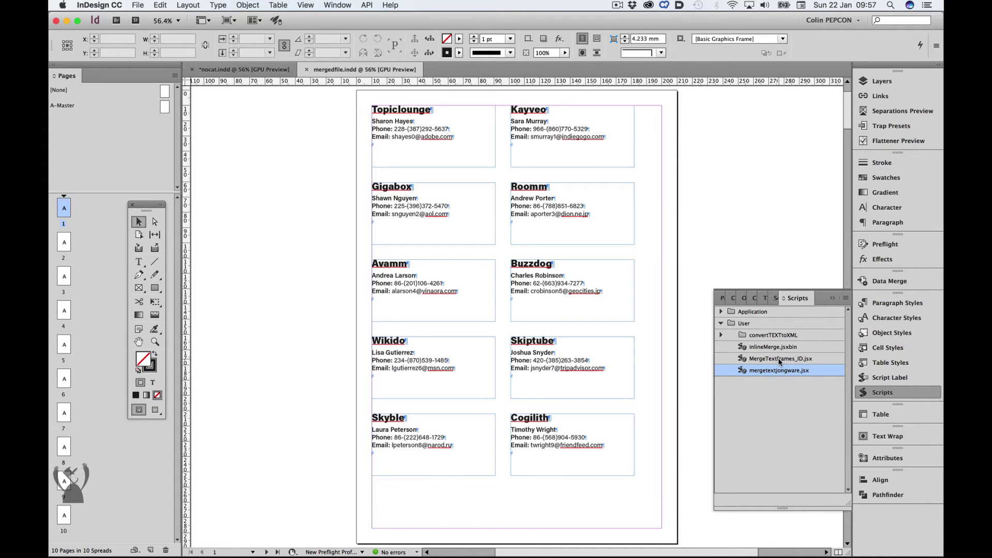
pyautogui.doubleClick(778, 357)
# Run Merge Textframes on all pages with separator \r and frames fitted to content
pyautogui.click(305, 38)
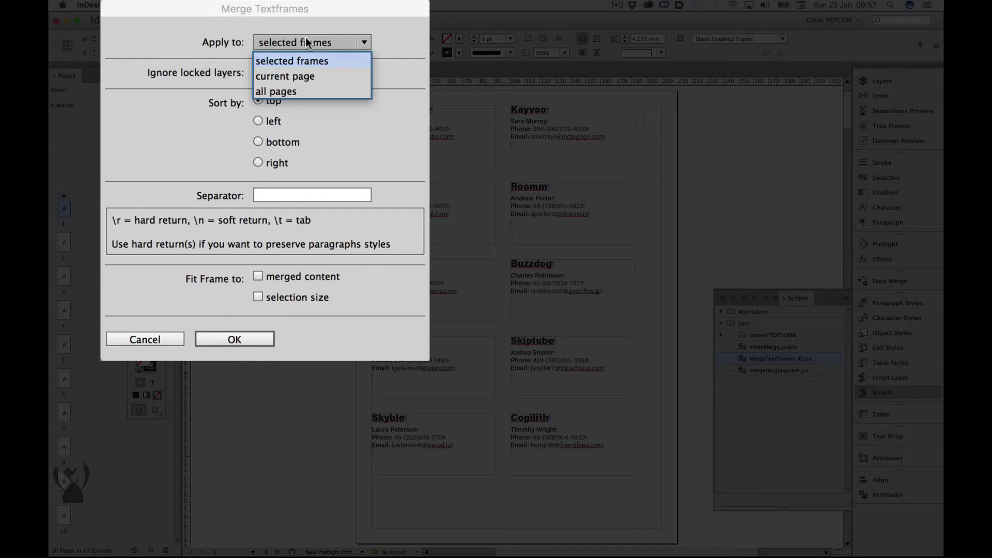
pyautogui.click(312, 91)
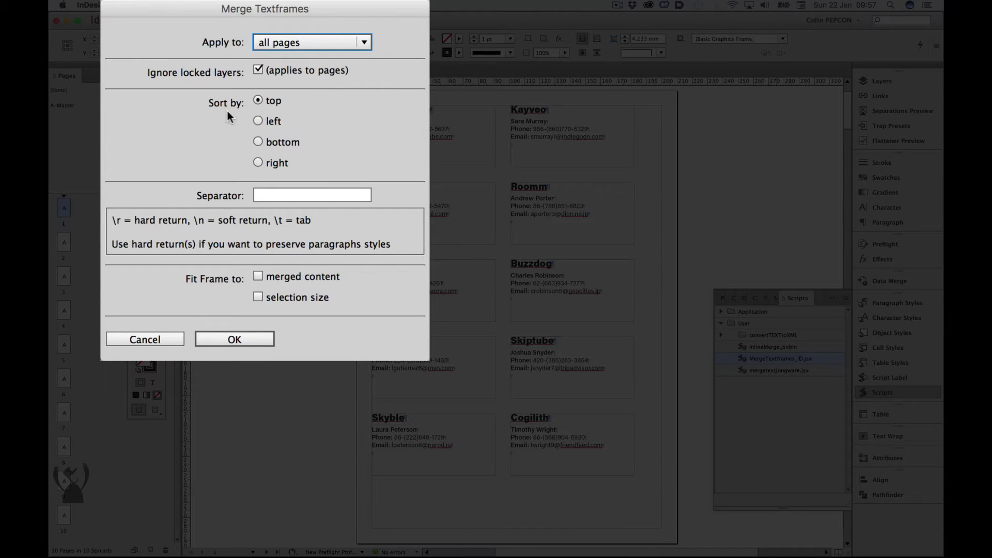
pyautogui.click(344, 195)
pyautogui.write('\\')
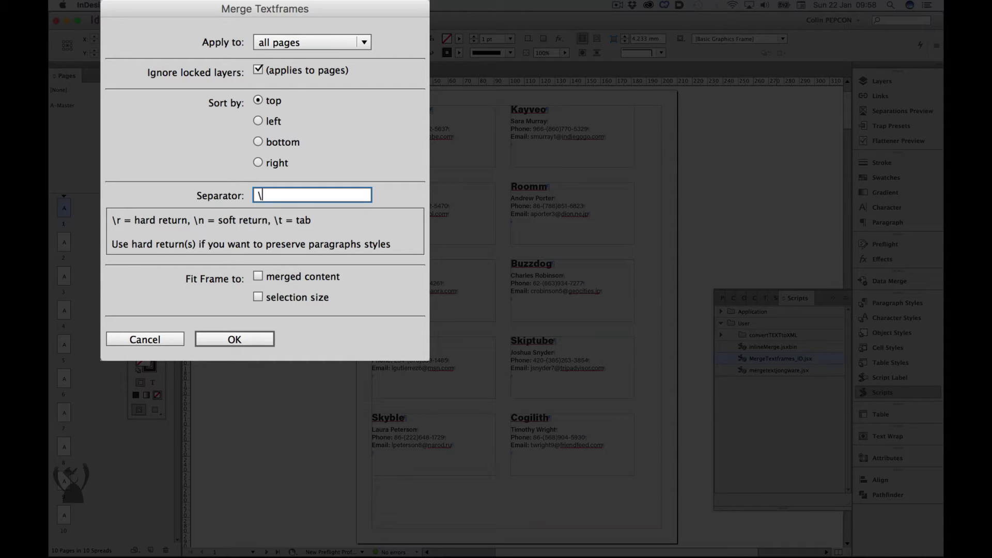
pyautogui.write('r')
pyautogui.click(258, 276)
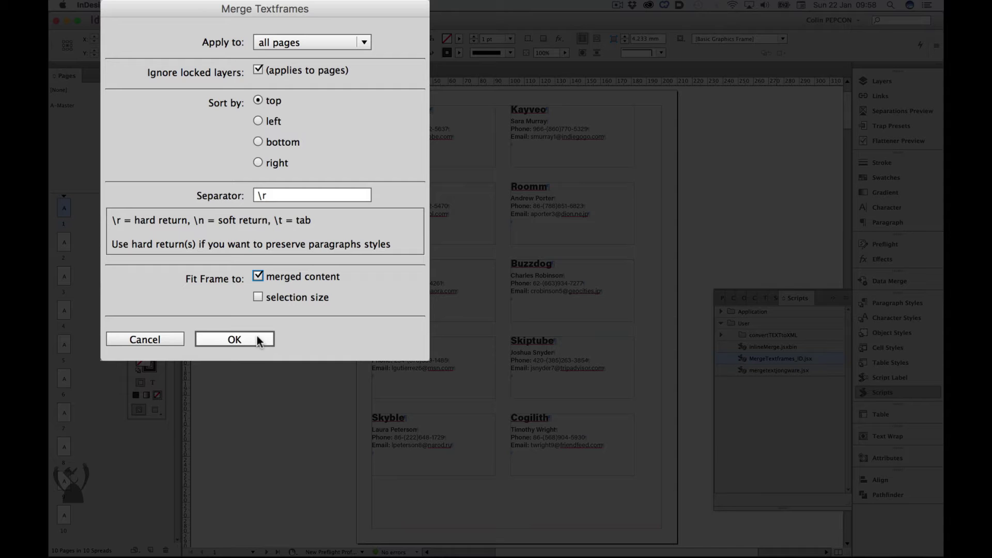
pyautogui.click(257, 339)
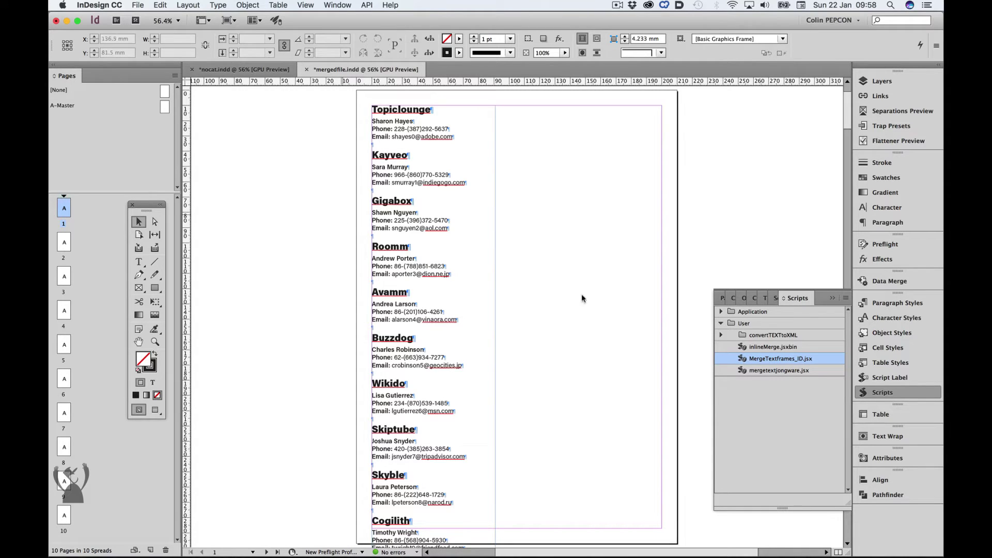
pyautogui.scroll(-2, 535, 442)
pyautogui.scroll(-4, 540, 283)
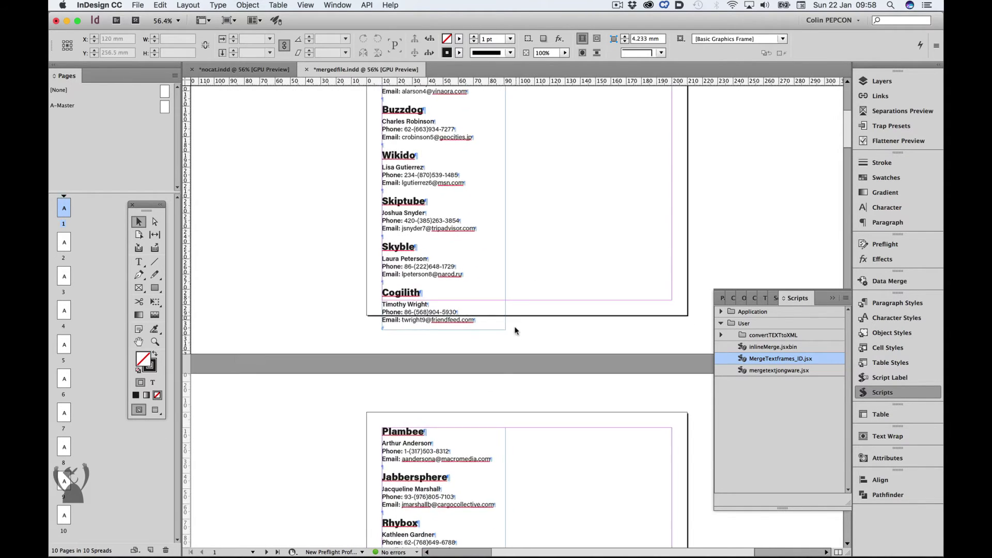
# Thread page one's merged frame to the frame on page 2
pyautogui.click(465, 326)
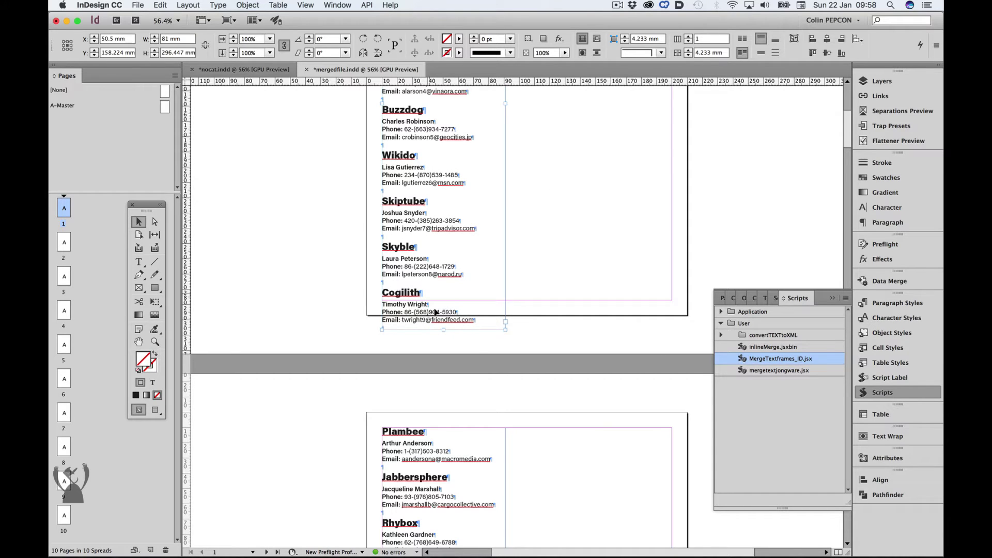
pyautogui.moveTo(482, 450); pyautogui.dragTo(500, 313)
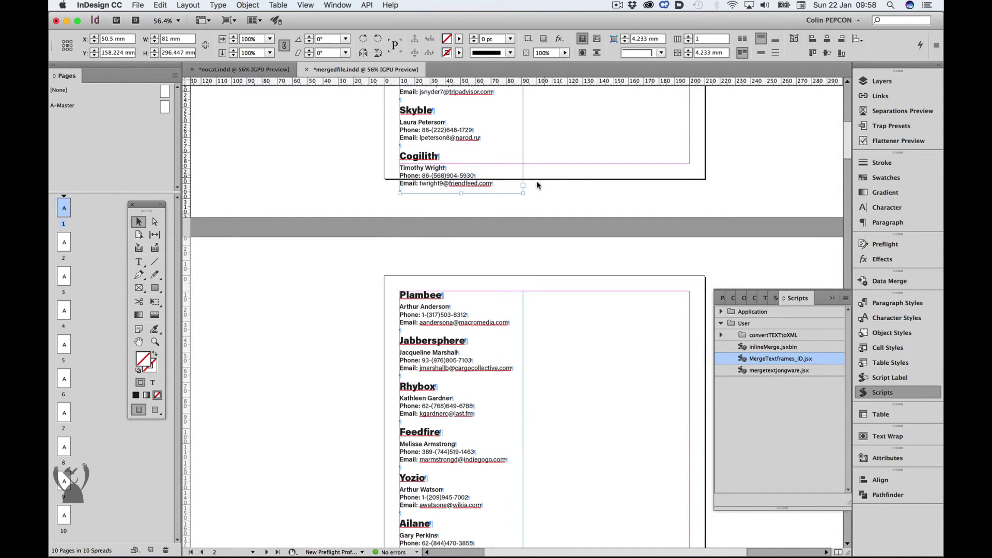
pyautogui.moveTo(521, 188); pyautogui.dragTo(447, 328)
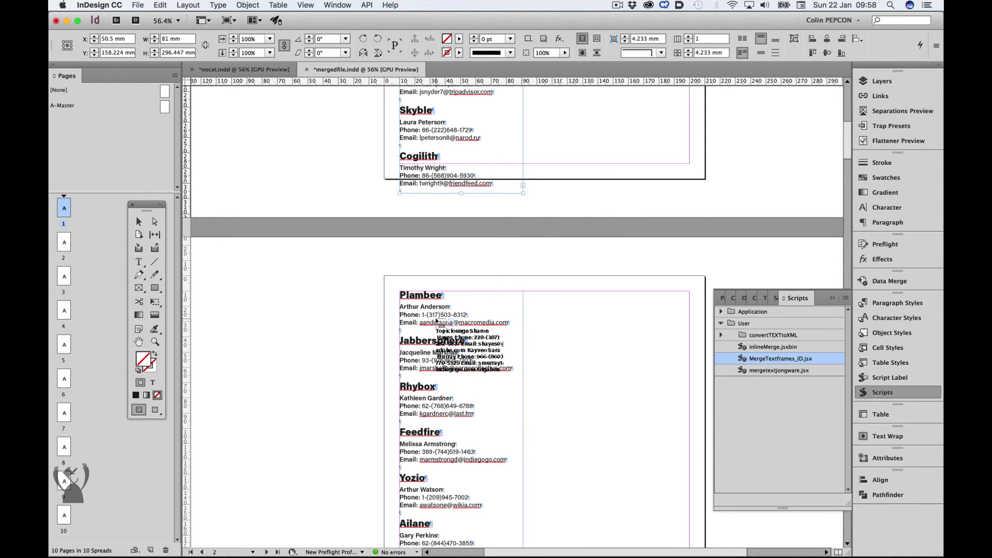
pyautogui.moveTo(445, 329); pyautogui.dragTo(436, 321)
pyautogui.scroll(-2, 527, 362)
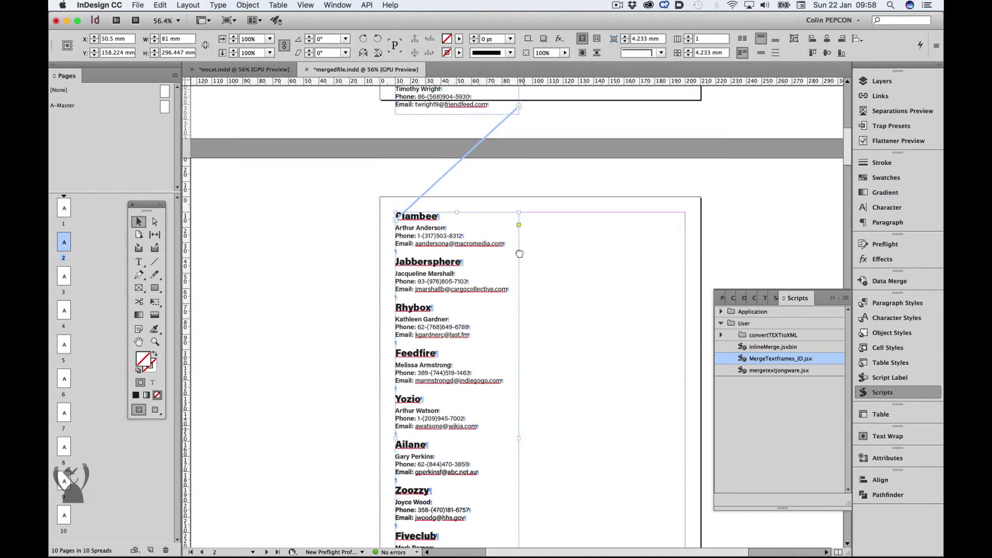
pyautogui.scroll(-6, 512, 403)
pyautogui.scroll(-5, 504, 410)
pyautogui.scroll(-5, 512, 377)
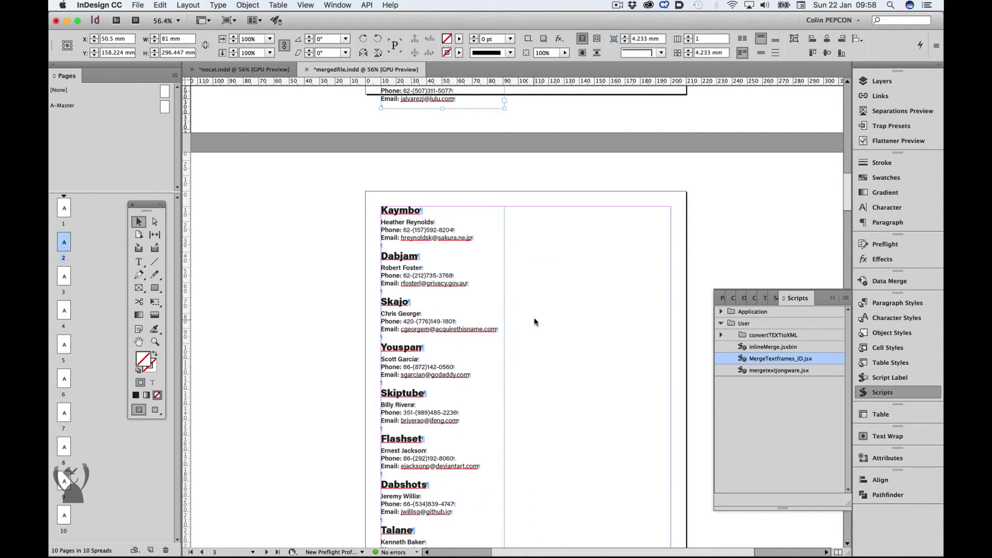
pyautogui.scroll(10, 527, 318)
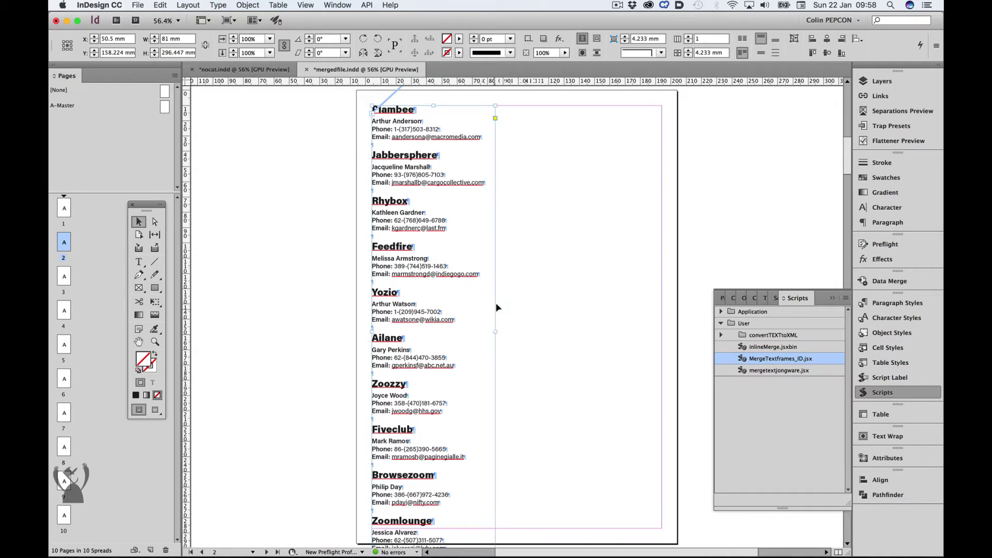
# Revert the document to its last saved version
pyautogui.click(135, 4)
pyautogui.click(171, 129)
pyautogui.click(572, 304)
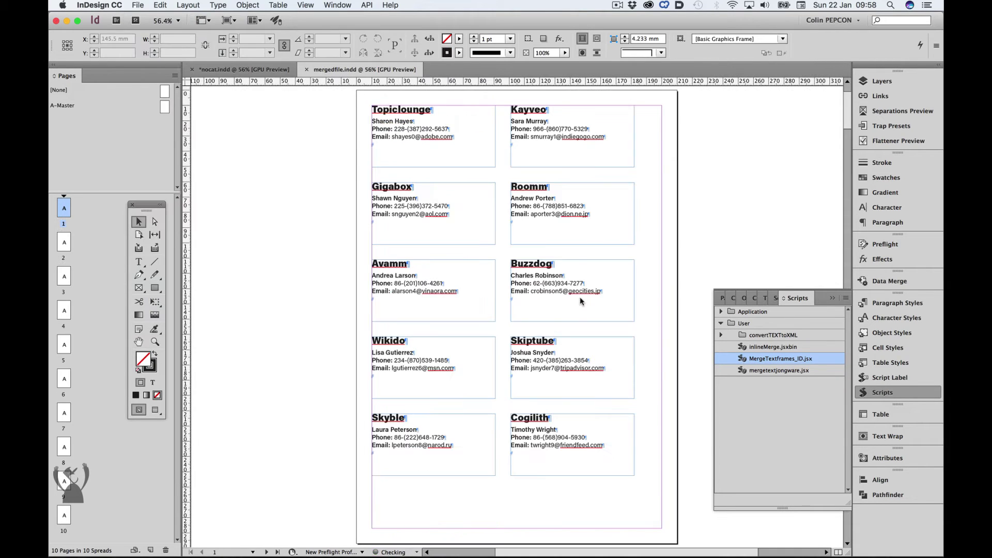
pyautogui.click(369, 5)
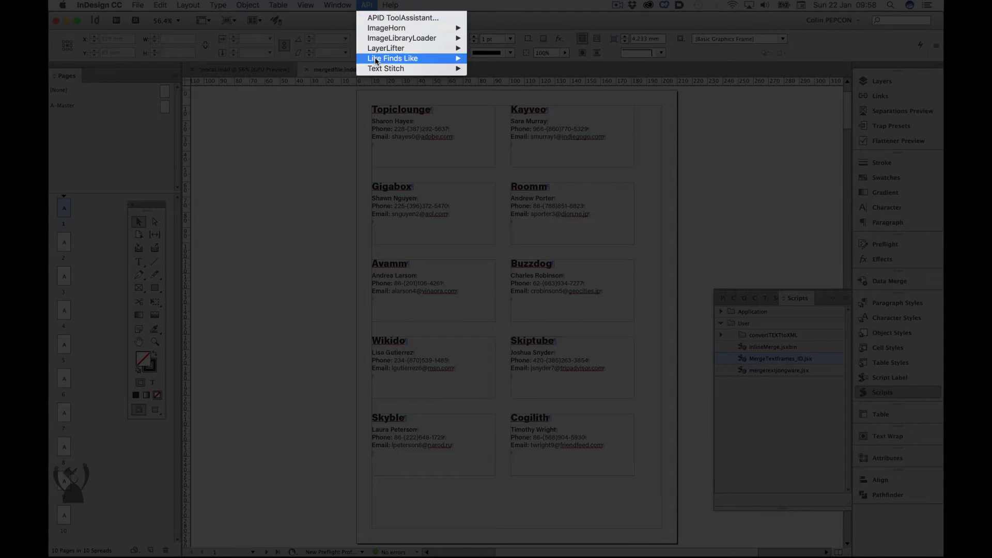
pyautogui.moveTo(388, 68)
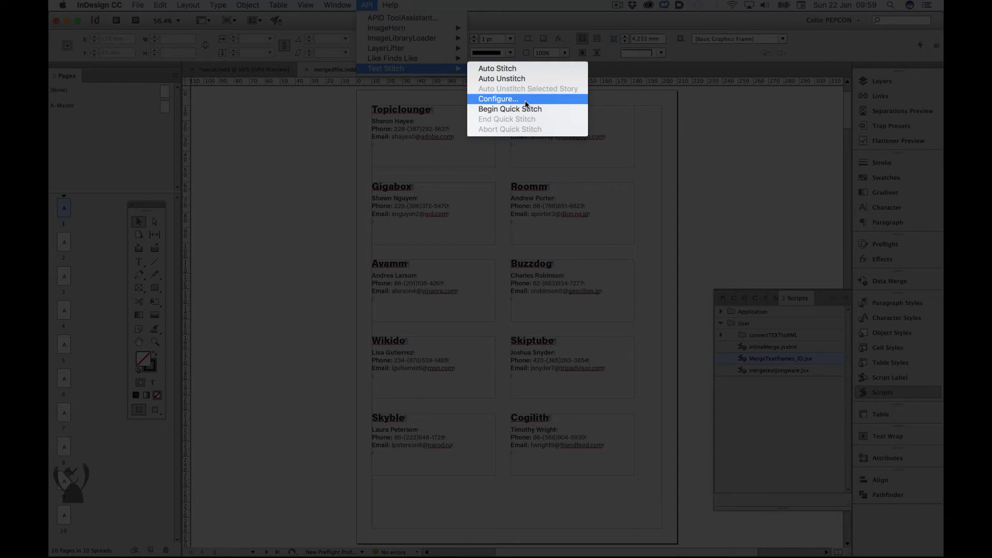
# Auto Stitch all unthreaded contact card frames throughout the whole document
pyautogui.click(518, 69)
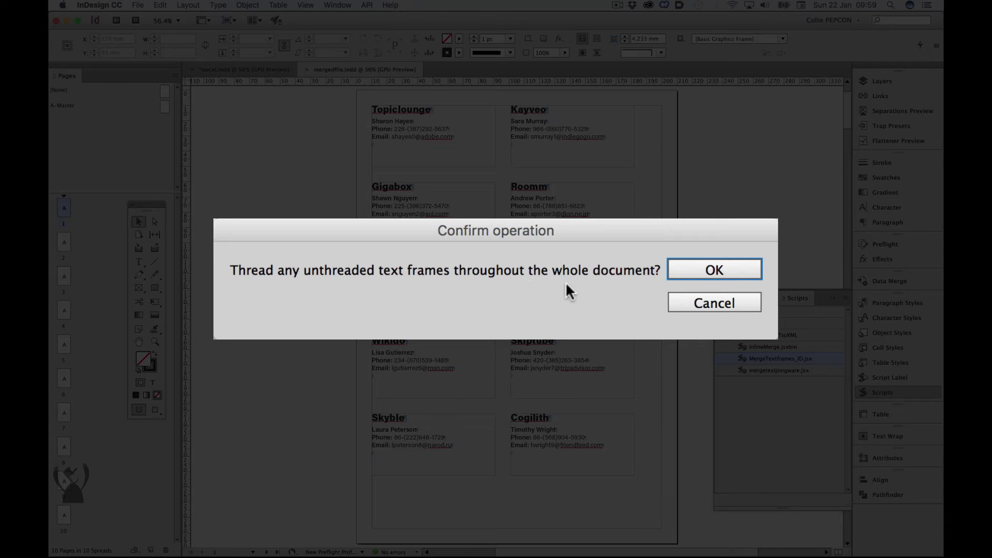
pyautogui.click(733, 266)
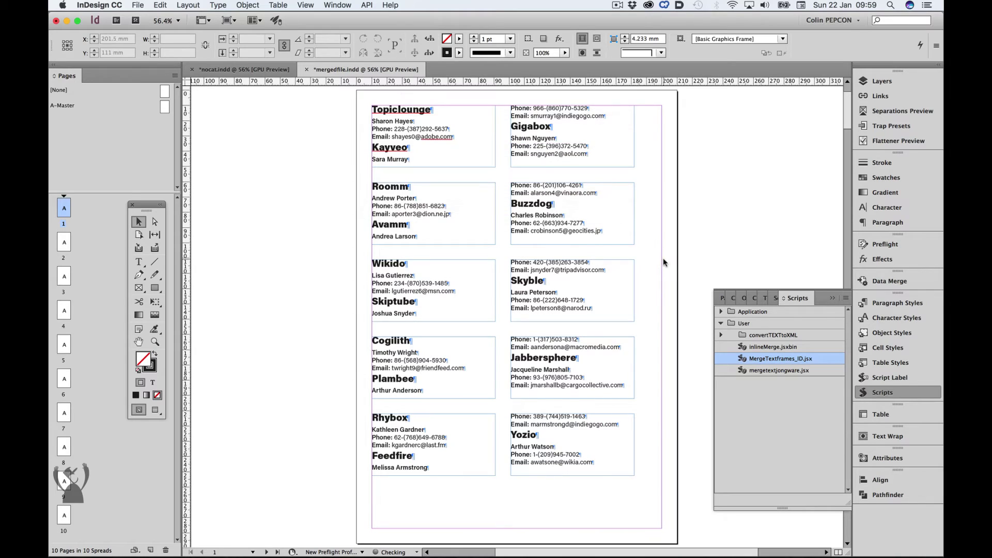
# Check the card threading, then delete pages 2 through 10 and their contents
pyautogui.moveTo(335, 134); pyautogui.dragTo(438, 162)
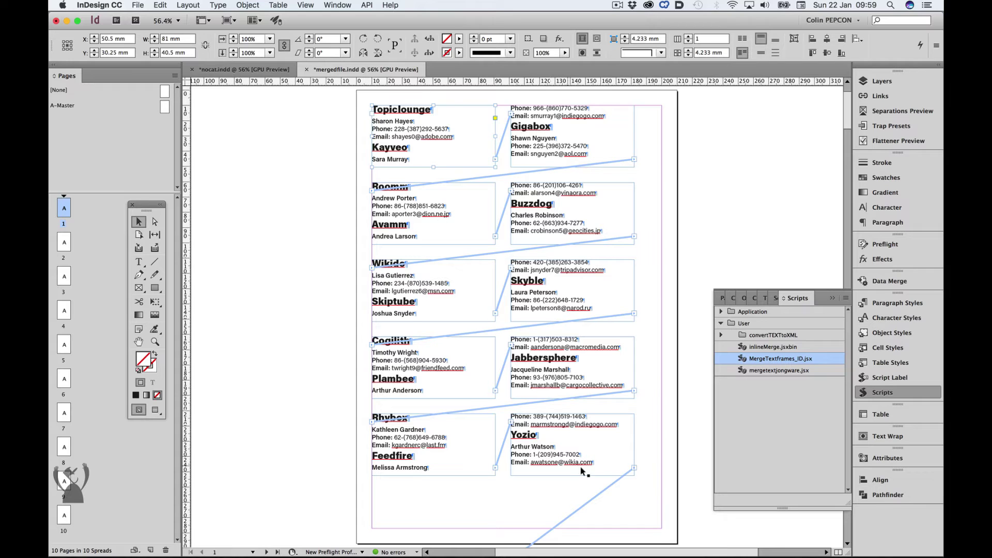
pyautogui.moveTo(618, 509); pyautogui.dragTo(585, 242)
pyautogui.scroll(-1, 586, 242)
pyautogui.scroll(-4, 589, 240)
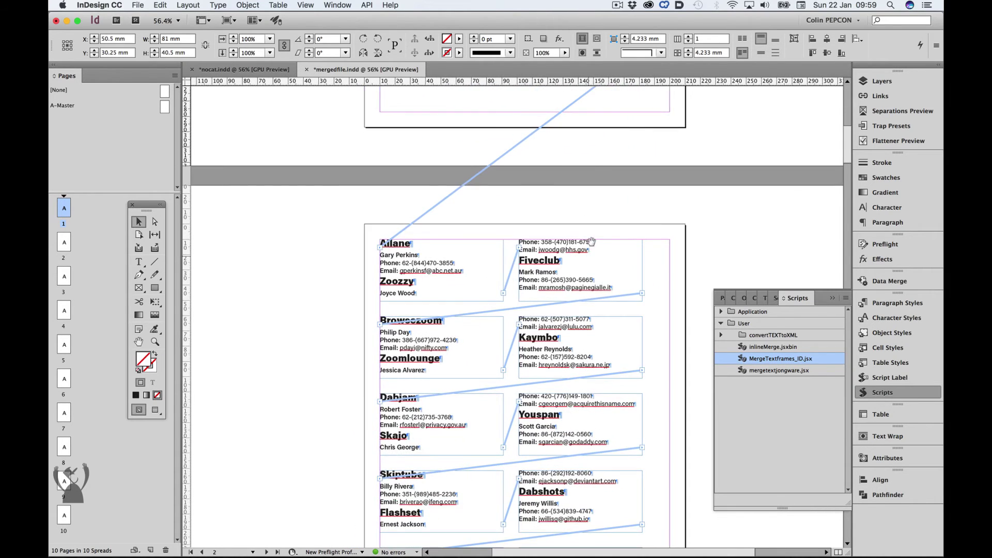
pyautogui.scroll(5, 577, 256)
pyautogui.scroll(5, 559, 345)
pyautogui.scroll(4, 558, 344)
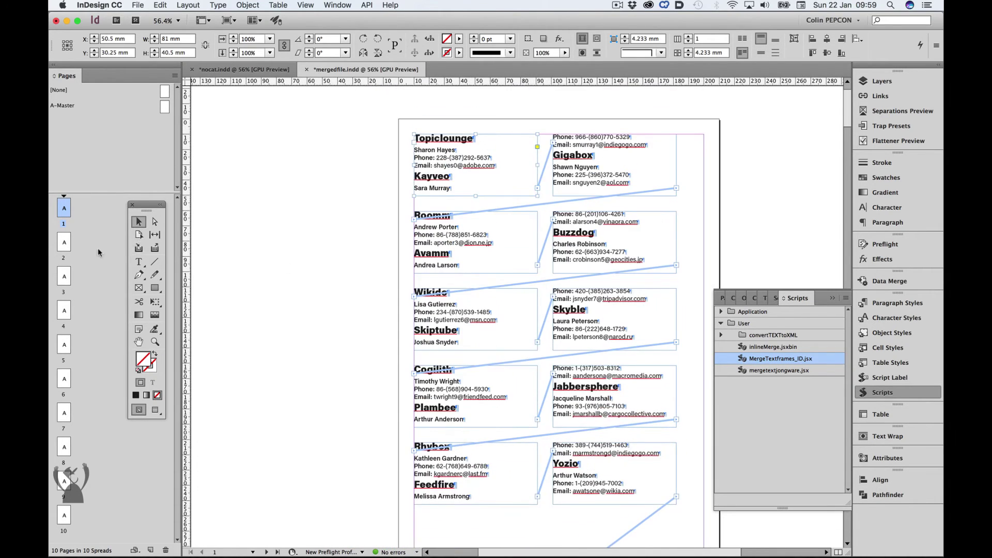
pyautogui.click(64, 245)
pyautogui.keyDown('shift'); pyautogui.click(70, 520); pyautogui.keyUp('shift')
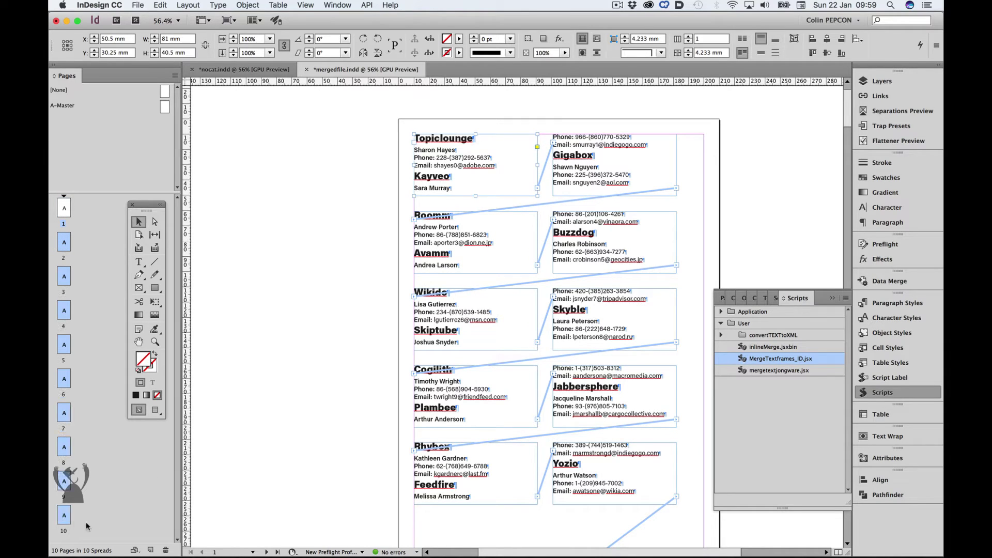
pyautogui.click(162, 549)
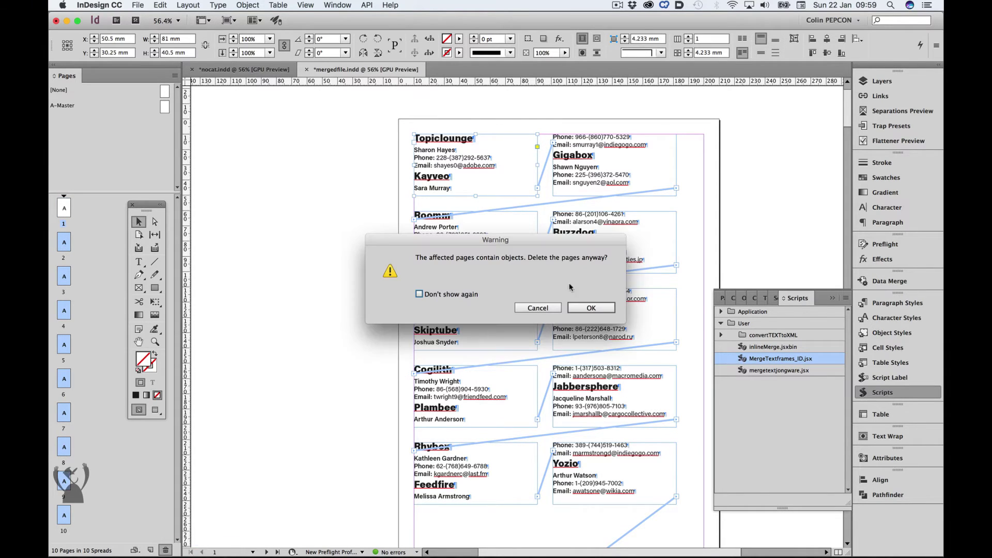
pyautogui.click(603, 305)
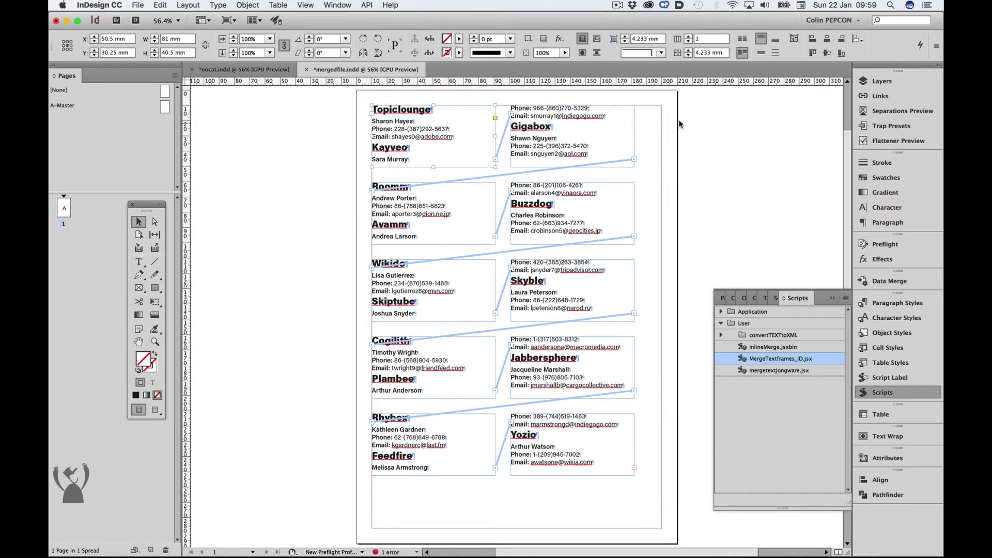
# Delete the extra card frames, including Gigabox, and fit the Topiclounge frame to the margins
pyautogui.moveTo(636, 482); pyautogui.dragTo(332, 208)
pyautogui.press('Delete')
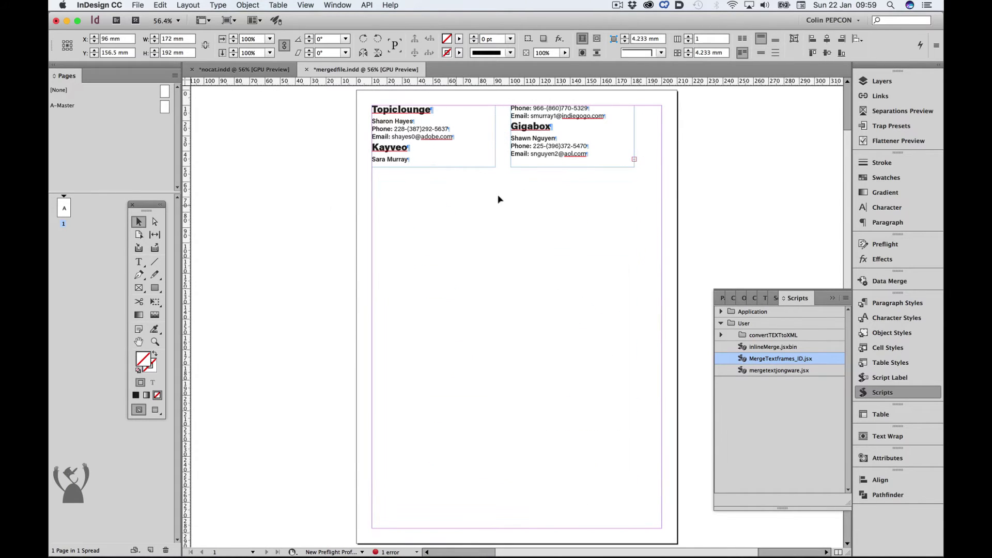
pyautogui.moveTo(654, 130); pyautogui.dragTo(621, 140)
pyautogui.press('Delete')
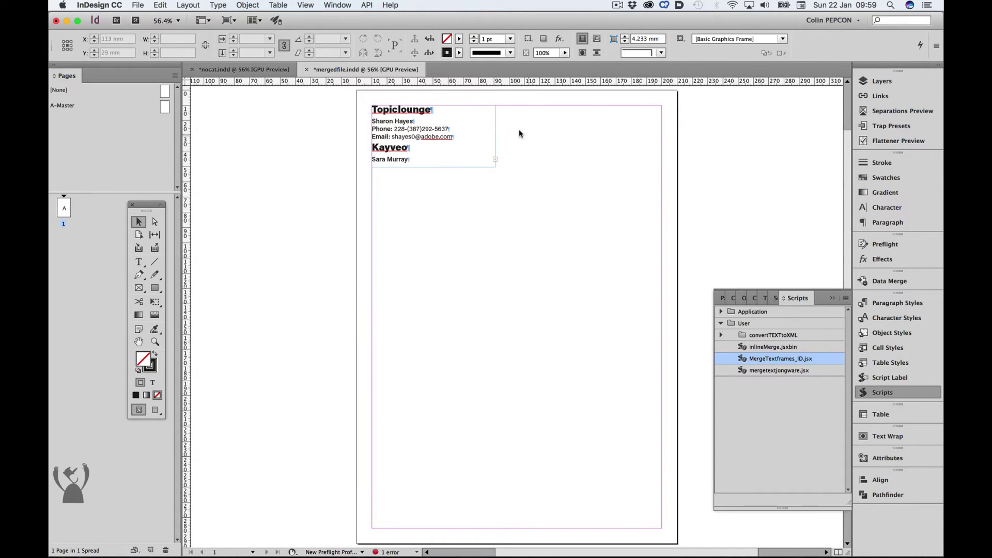
pyautogui.click(476, 145)
pyautogui.rightClick(476, 137)
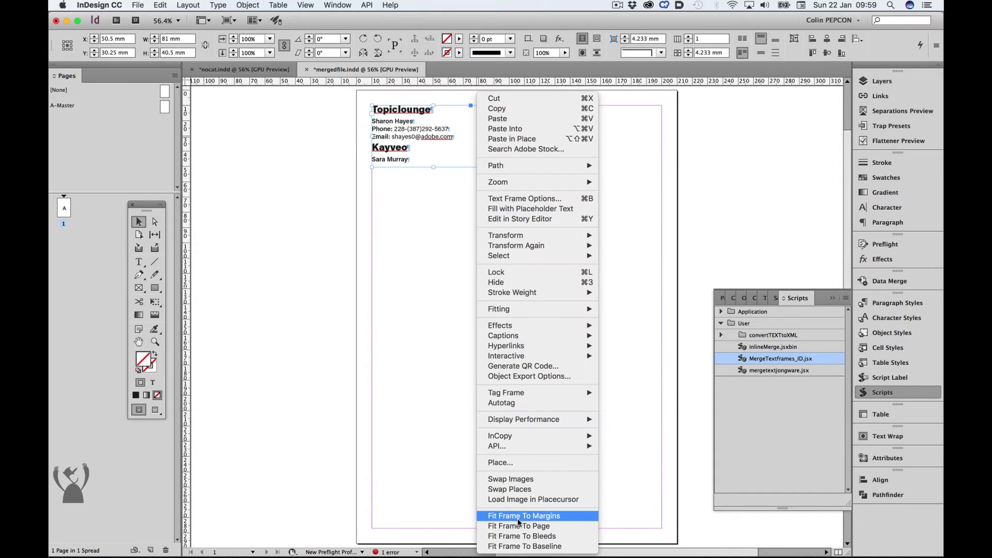
pyautogui.click(535, 517)
# Add a second page and load the frame's overset text to flow onto page 2
pyautogui.press('super+shift+p')
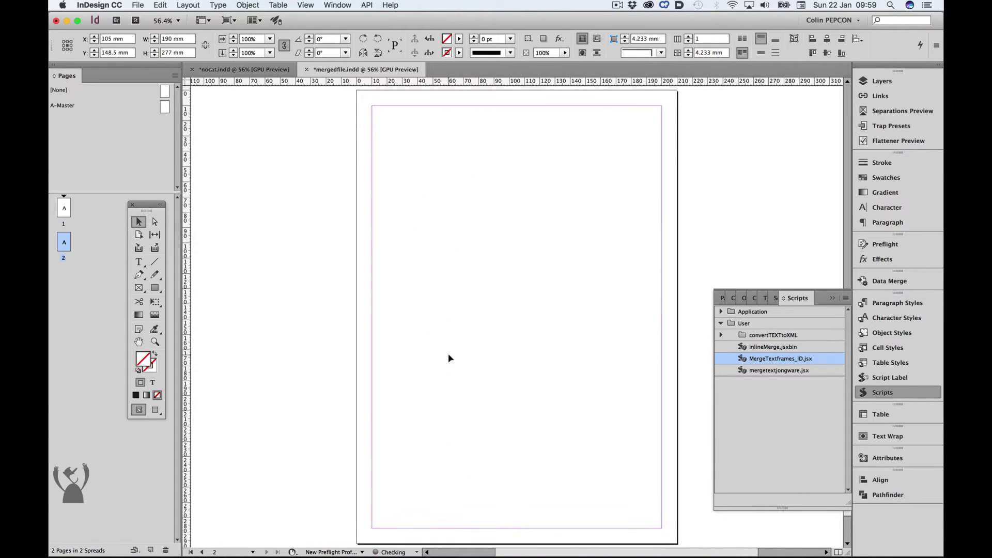
pyautogui.doubleClick(64, 208)
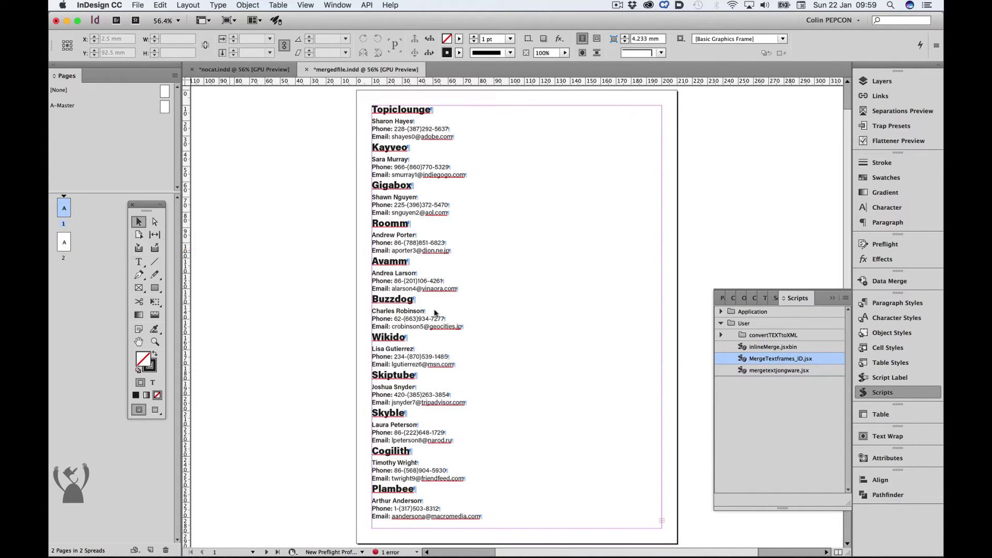
pyautogui.click(660, 521)
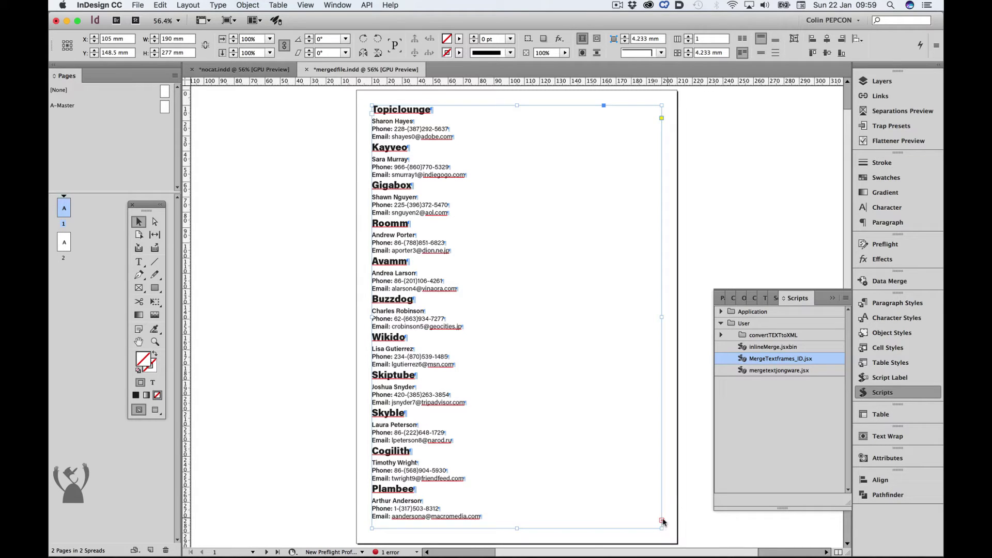
pyautogui.click(661, 521)
pyautogui.click(66, 250)
pyautogui.doubleClick(66, 250)
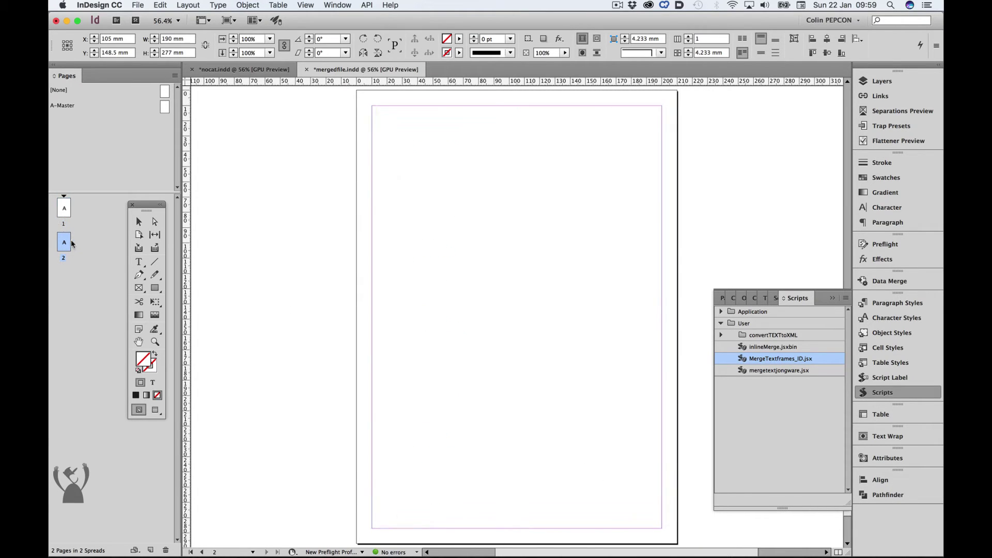
# Flow the remaining entries, then select the nocat template's placeholder text frame
pyautogui.keyDown('shift'); pyautogui.click(373, 109); pyautogui.keyUp('shift')
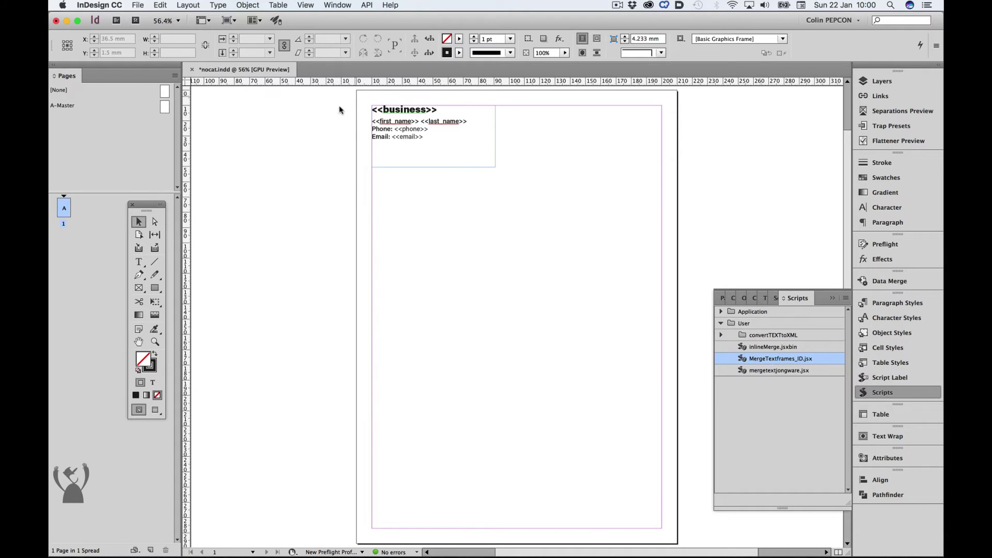
pyautogui.click(416, 122)
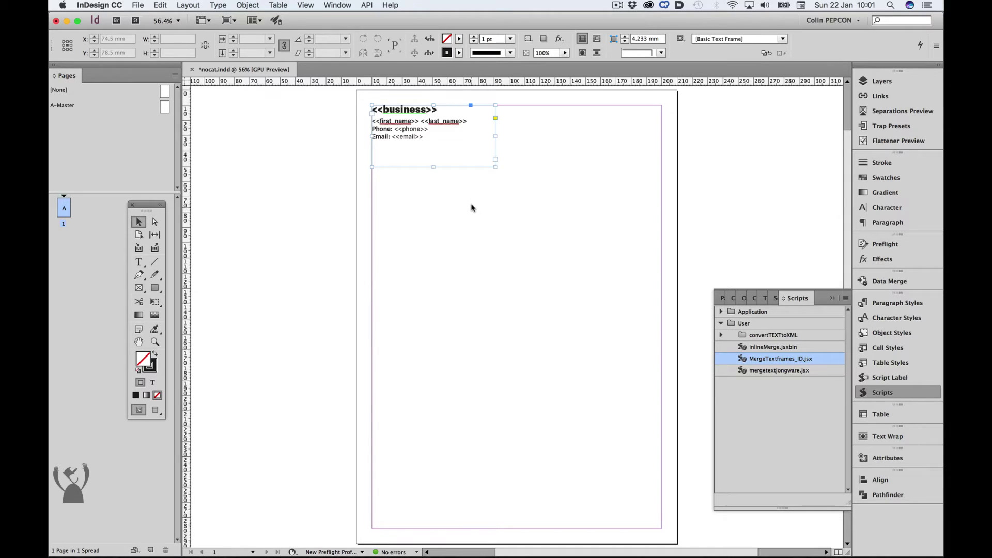
# Run the inlineMerge script with a Carriage Return field separator
pyautogui.doubleClick(770, 349)
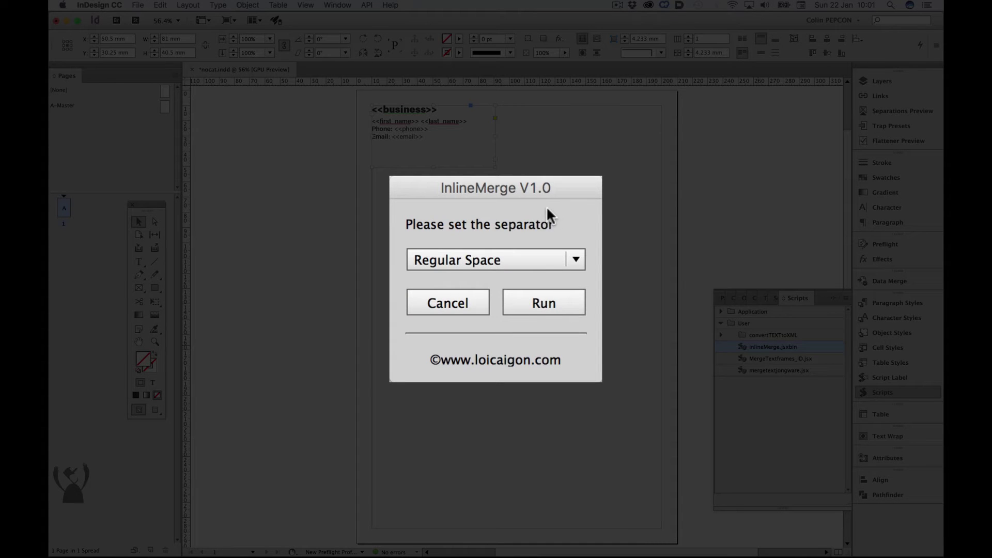
pyautogui.click(564, 259)
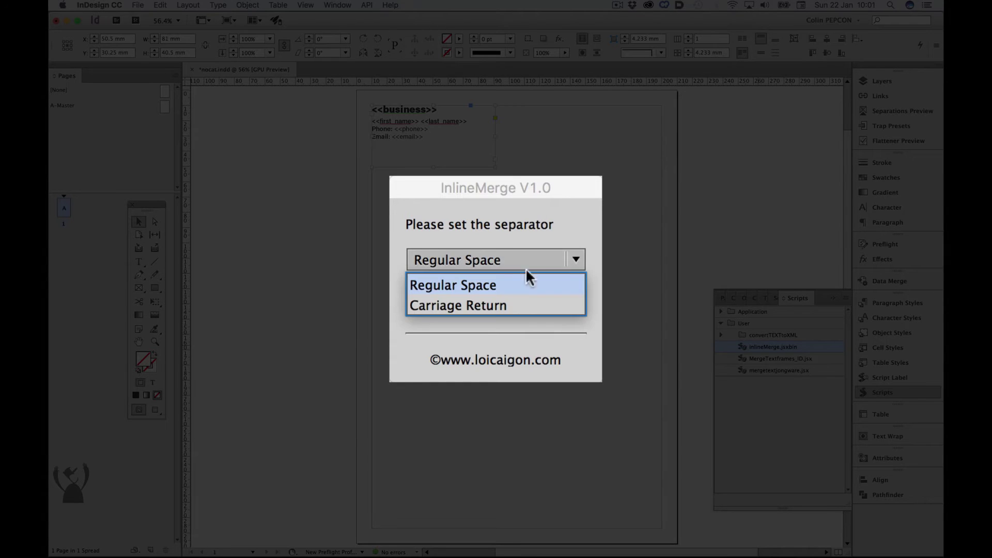
pyautogui.click(496, 298)
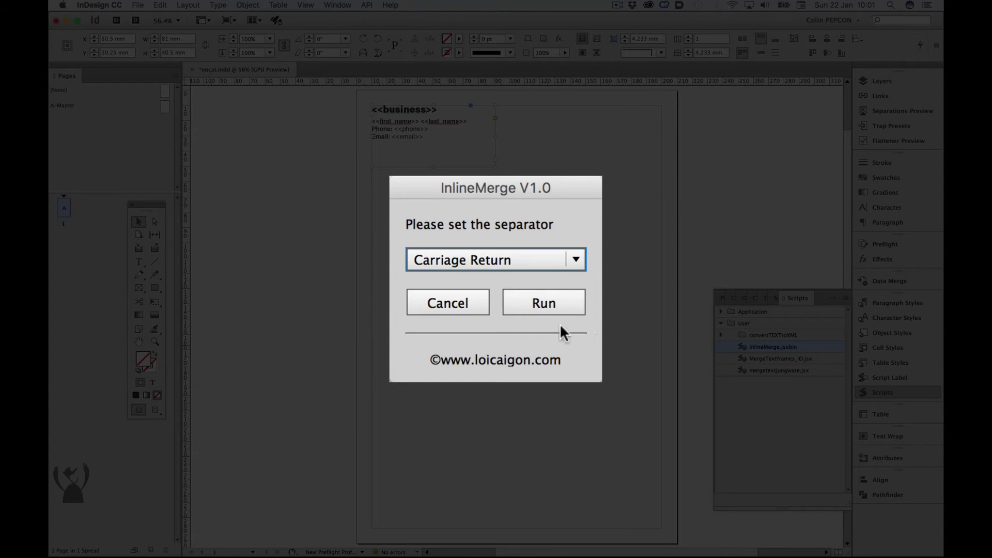
pyautogui.click(559, 301)
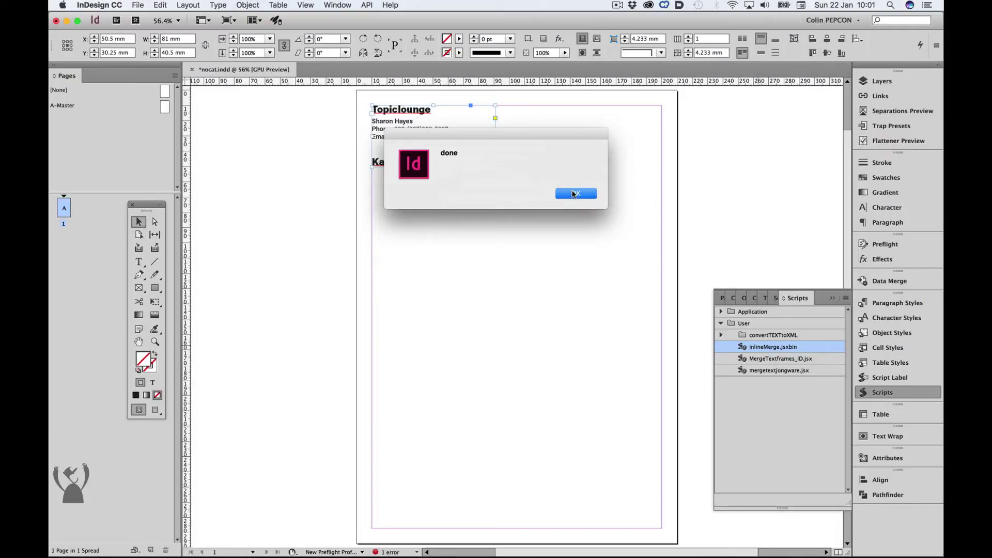
pyautogui.click(581, 193)
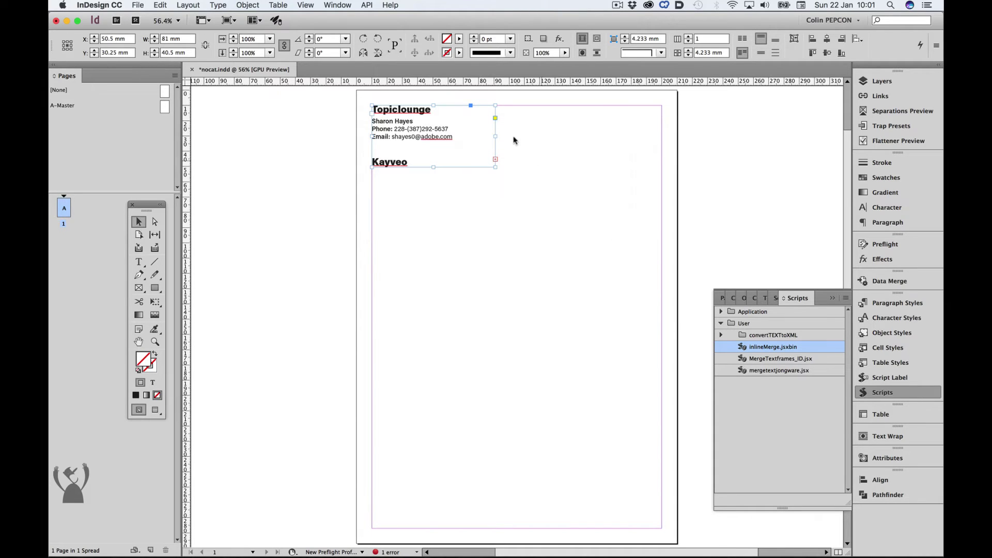
# Add page 2 and autoflow the merged contact records across 125 pages
pyautogui.rightClick(478, 149)
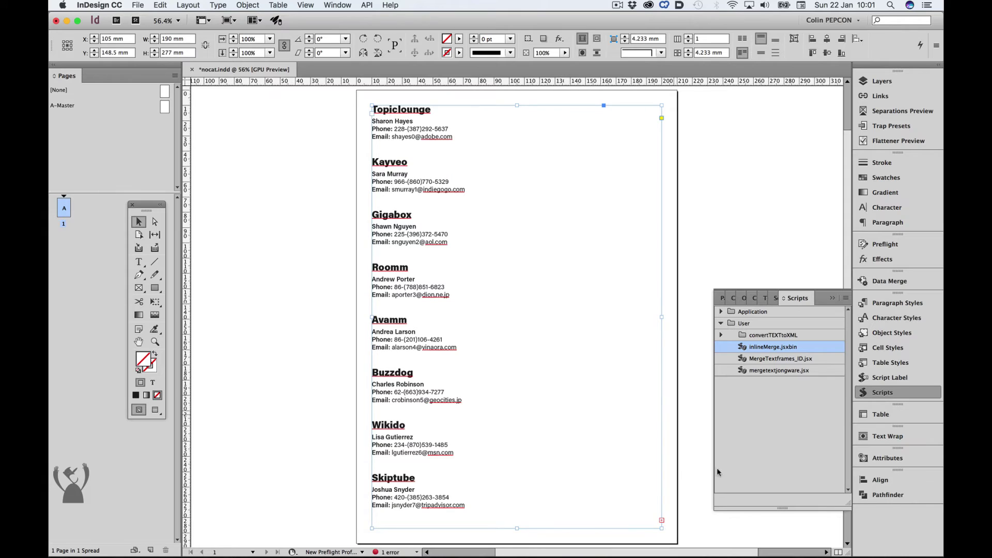
pyautogui.press('super+shift+p')
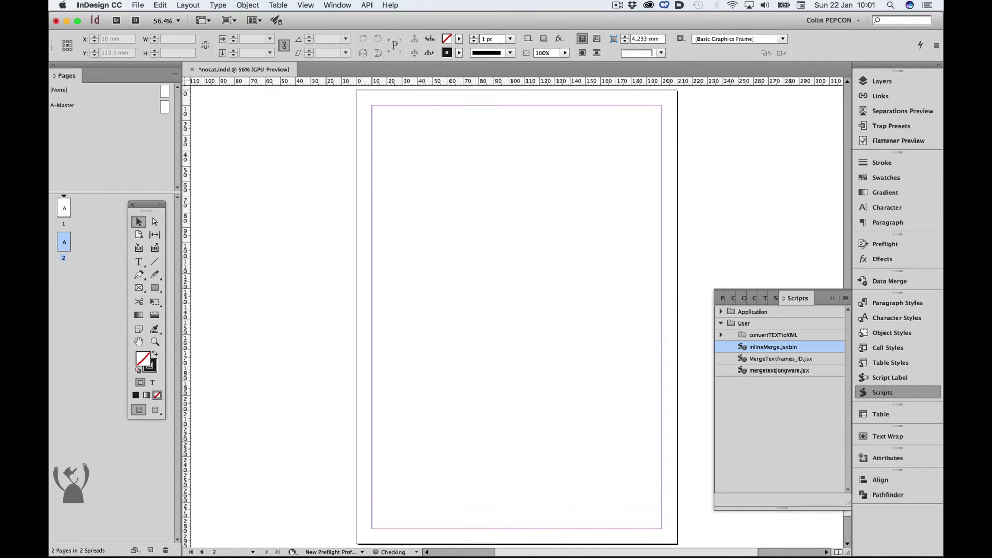
pyautogui.click(63, 210)
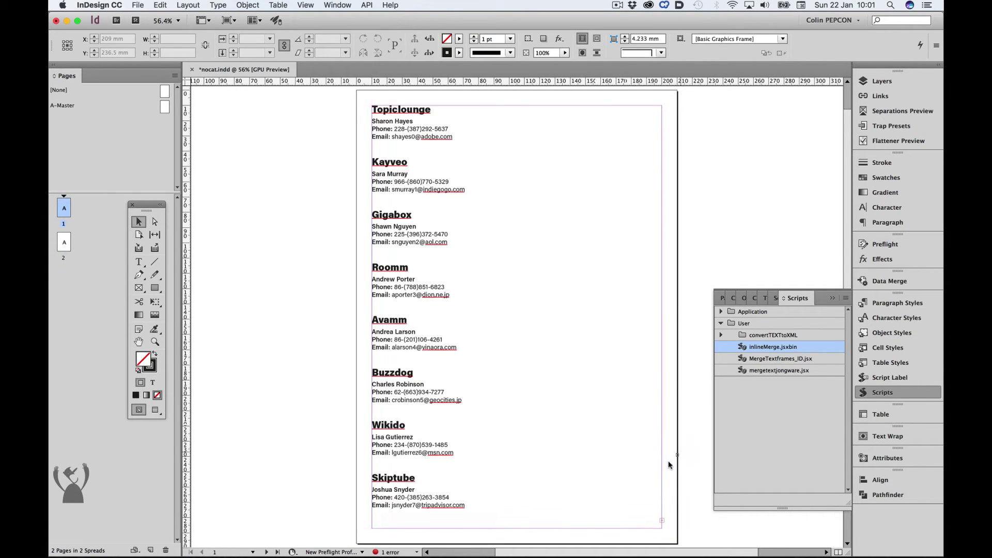
pyautogui.click(661, 497)
pyautogui.click(660, 522)
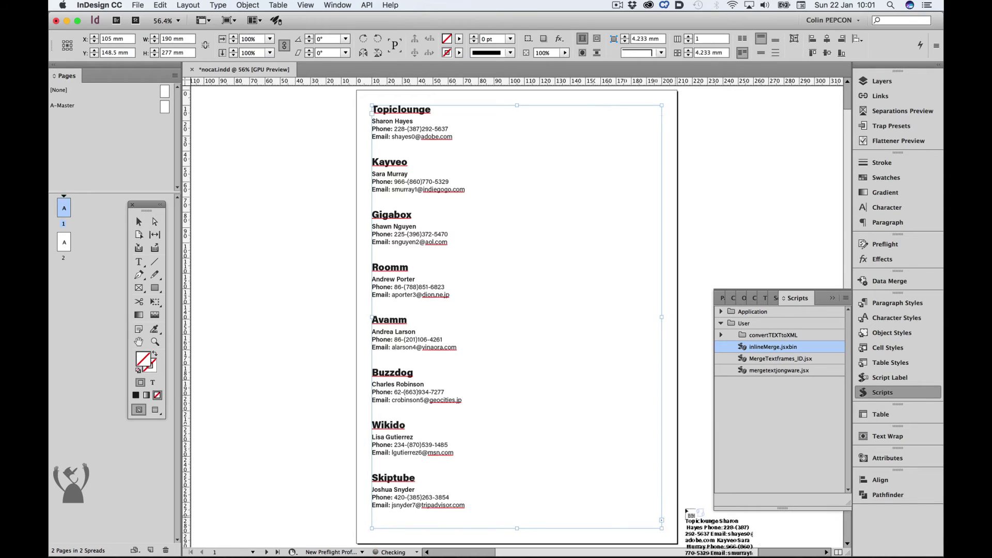
pyautogui.doubleClick(65, 241)
pyautogui.click(373, 108)
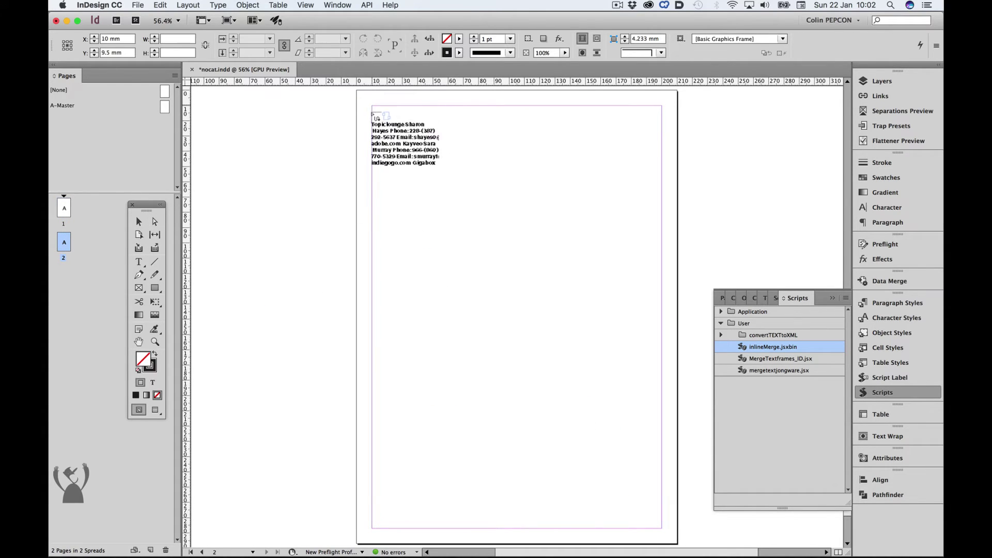
pyautogui.keyDown('shift'); pyautogui.click(374, 107); pyautogui.keyUp('shift')
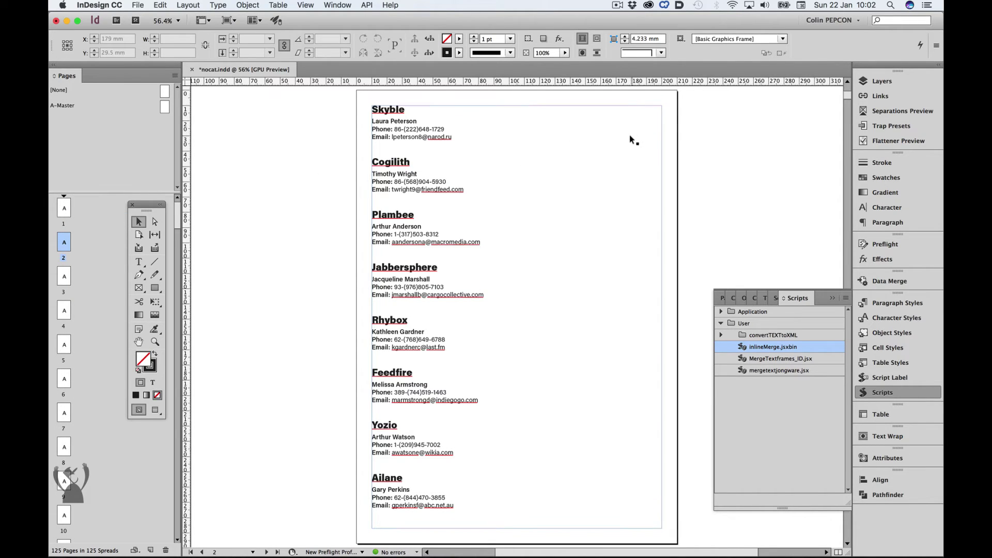
pyautogui.click(531, 139)
pyautogui.rightClick(510, 145)
pyautogui.moveTo(531, 308)
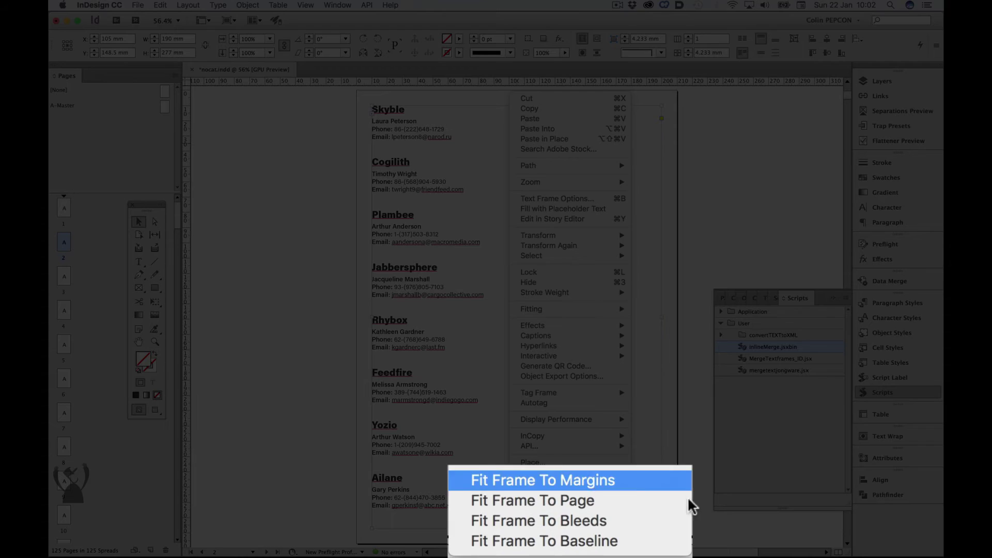
# Fit the contact frame to the page margins and return to the nocat xml document
pyautogui.click(634, 480)
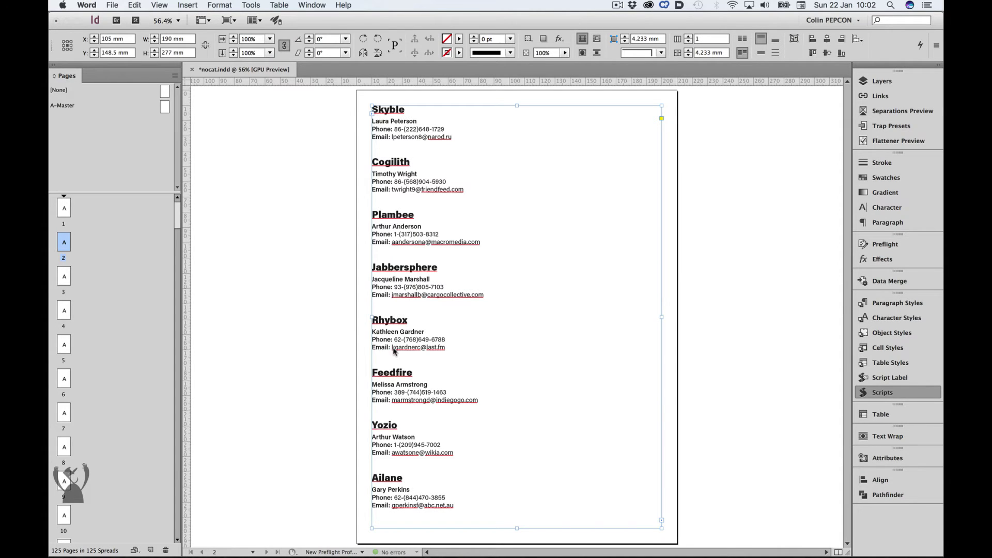
pyautogui.click(322, 247)
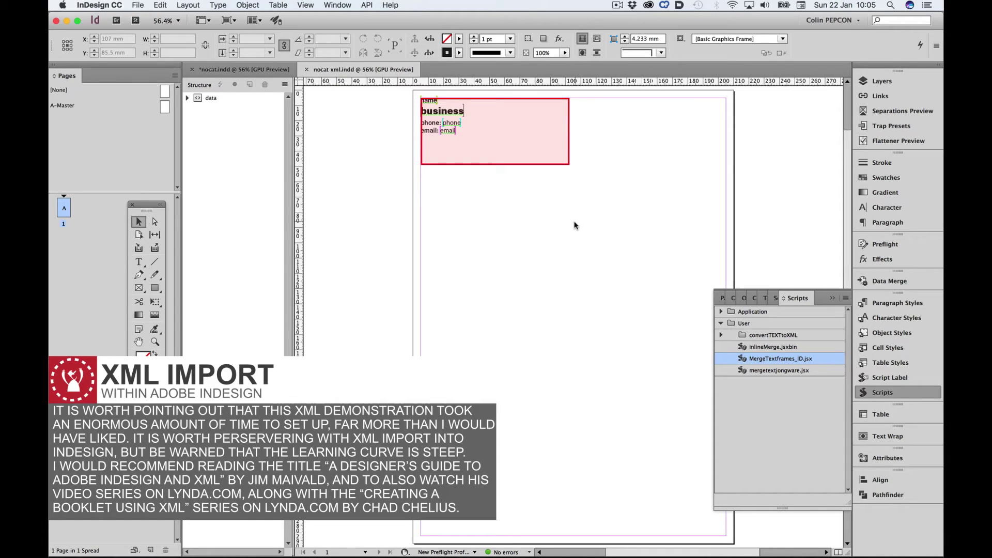
# Run convertTEXTtoXML on the contact .txt file, outputting to mocky.xml and replacing the existing file
pyautogui.click(720, 335)
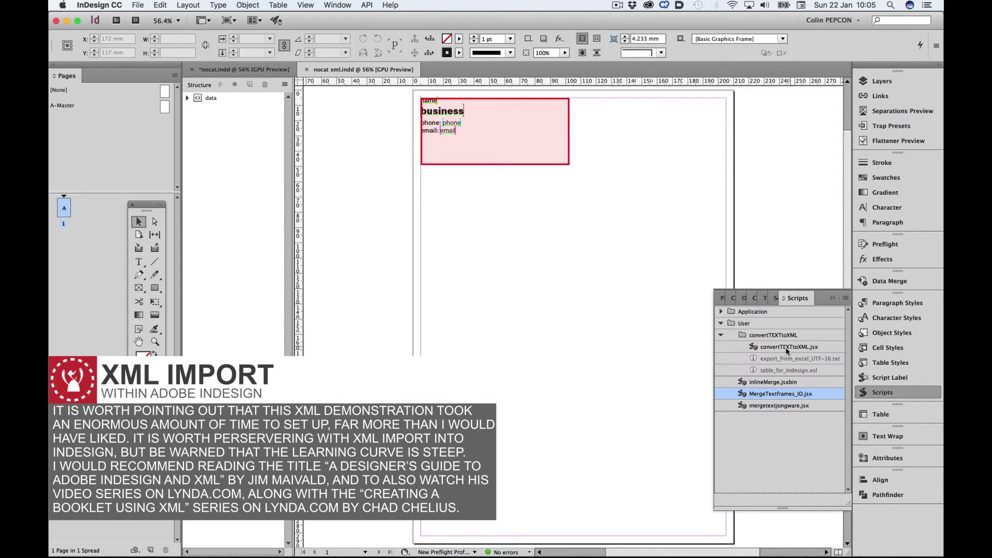
pyautogui.doubleClick(787, 348)
pyautogui.click(599, 181)
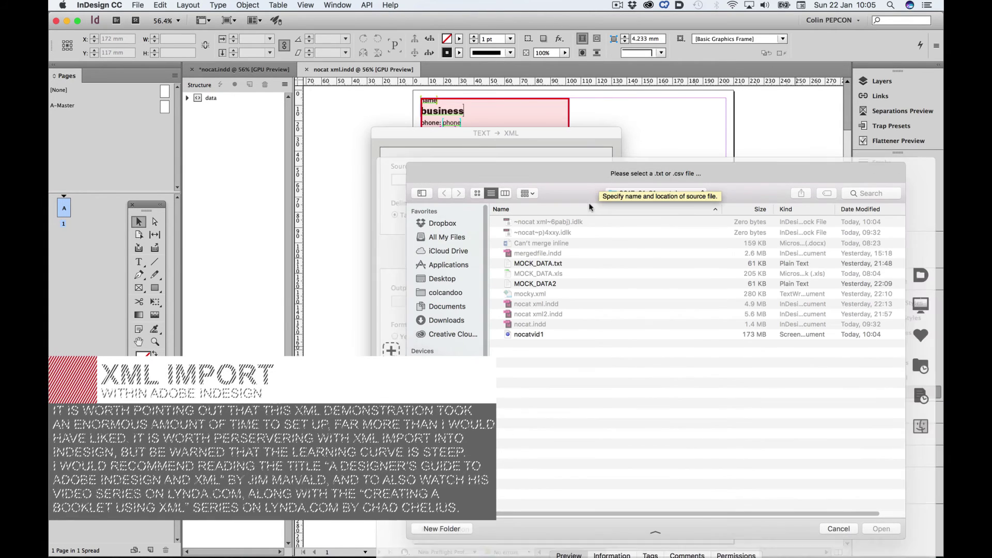
pyautogui.click(589, 286)
pyautogui.click(892, 523)
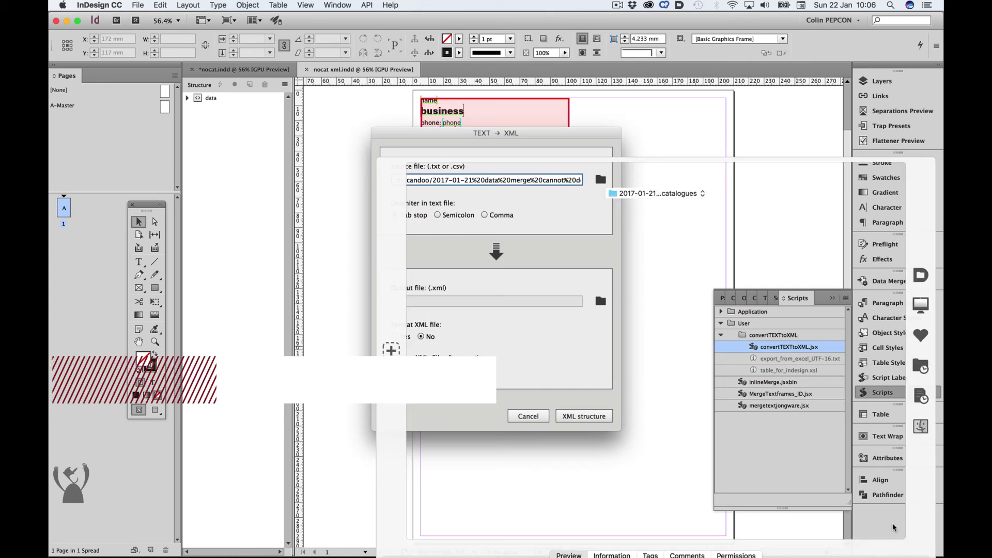
pyautogui.click(599, 301)
pyautogui.click(525, 179)
pyautogui.click(779, 545)
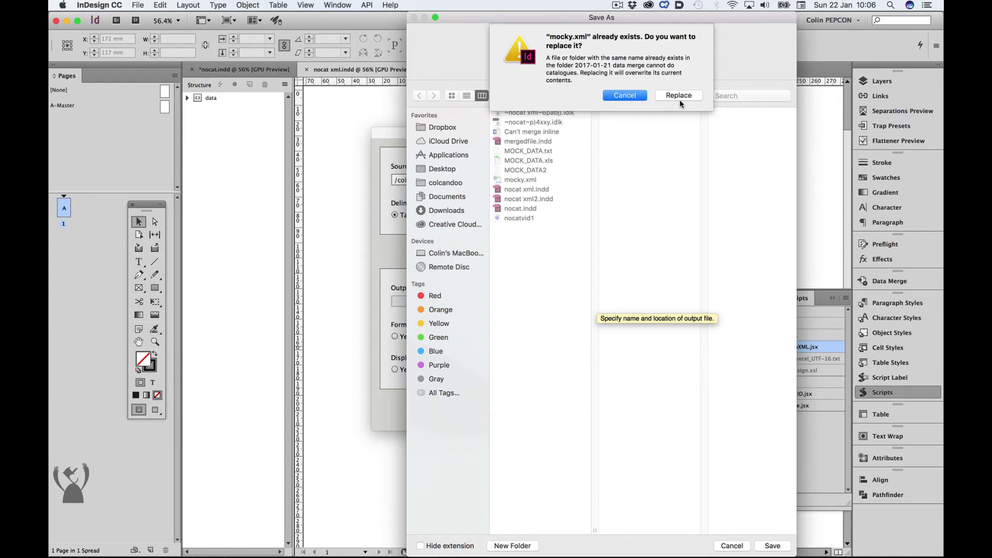
pyautogui.click(679, 95)
# Set Format XML to Yes, preview the XML structure, and save mocky.xml
pyautogui.click(394, 337)
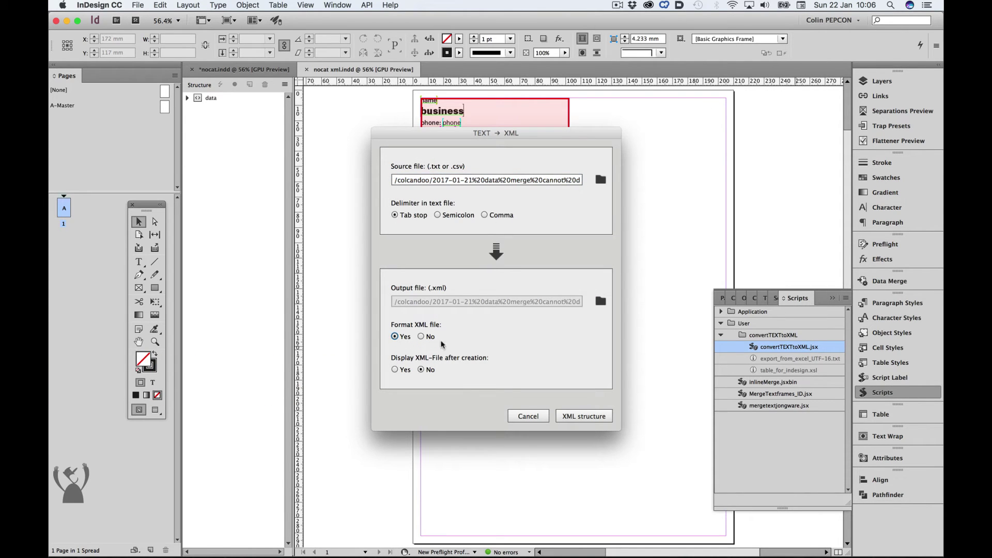
pyautogui.click(597, 419)
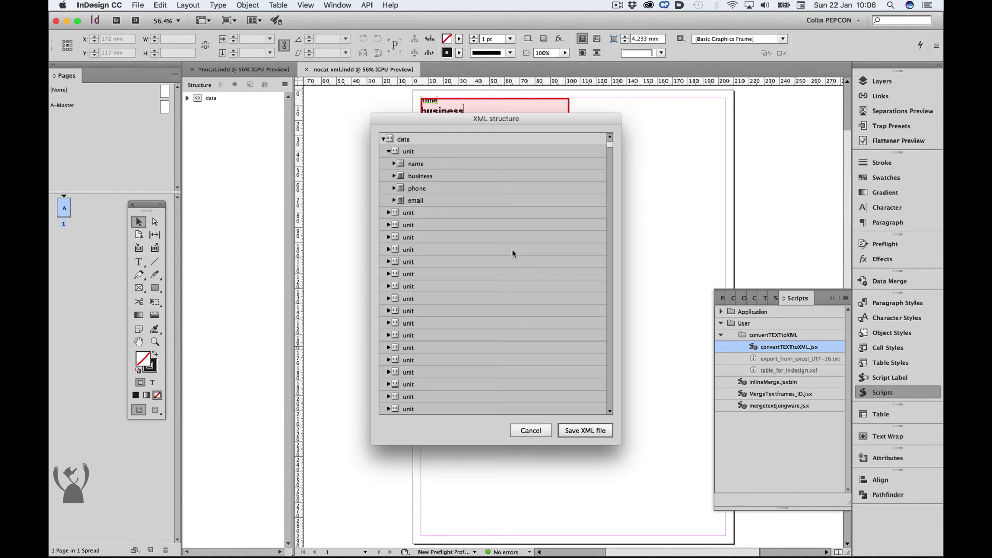
pyautogui.click(585, 432)
pyautogui.press('super+Tab')
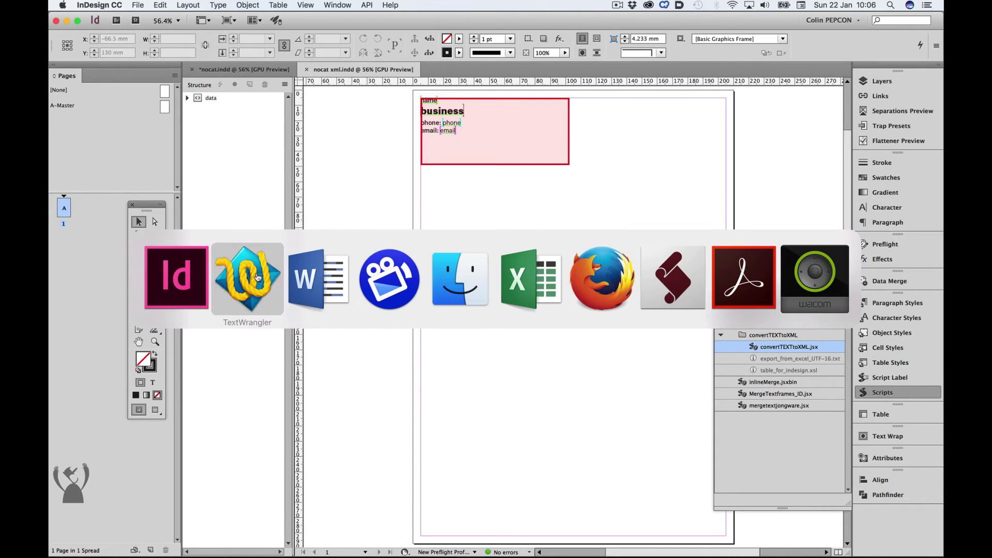
# Open mocky.xml in TextWrangler
pyautogui.click(257, 277)
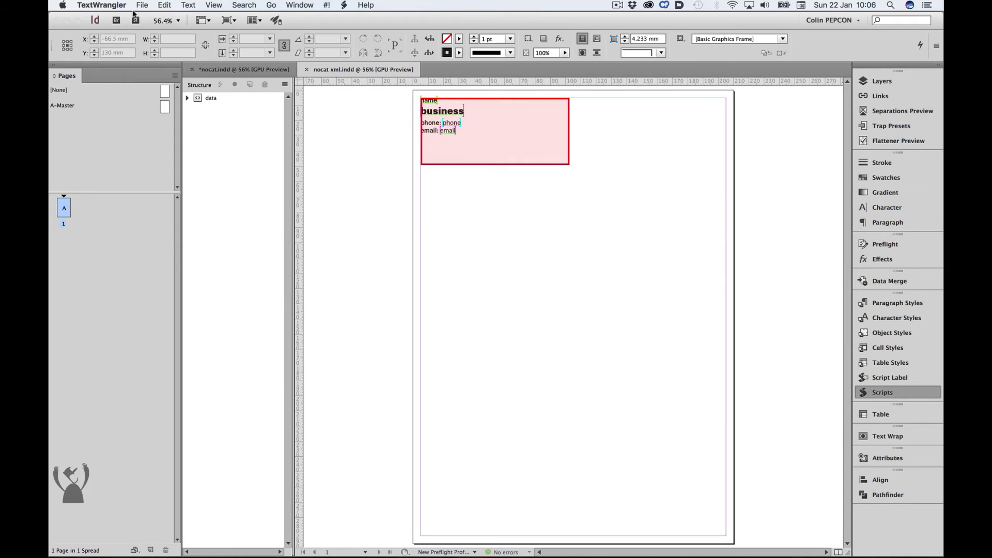
pyautogui.click(142, 5)
pyautogui.click(147, 43)
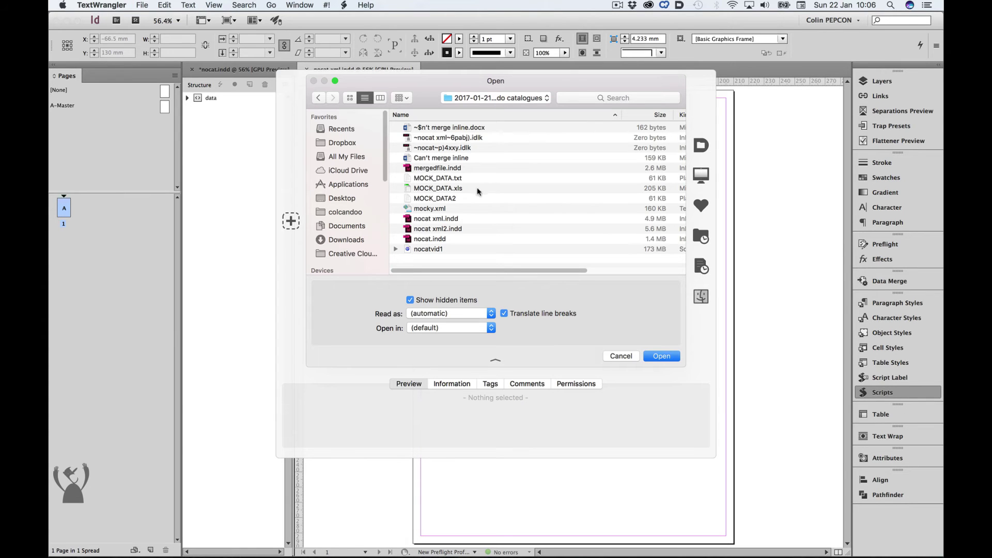
pyautogui.click(461, 209)
pyautogui.click(660, 356)
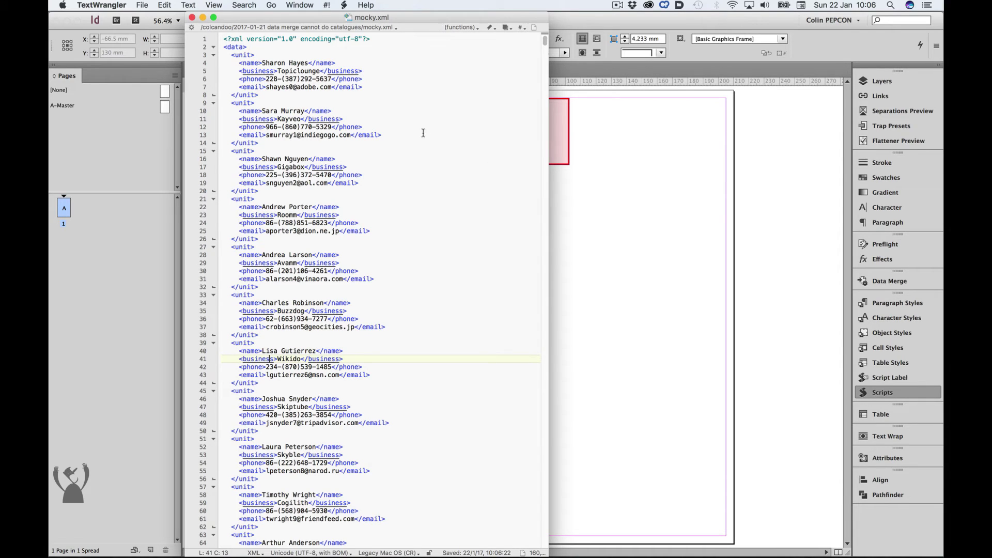
# Strip the indentation throughout the XML with Find and Replace
pyautogui.press('super+f')
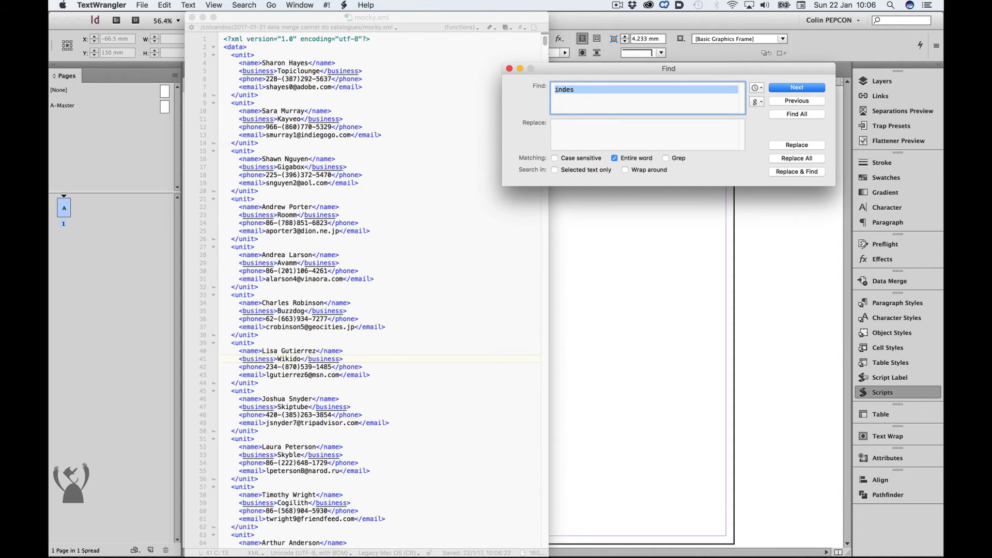
pyautogui.press('BackSpace')
pyautogui.press('BackSpace')
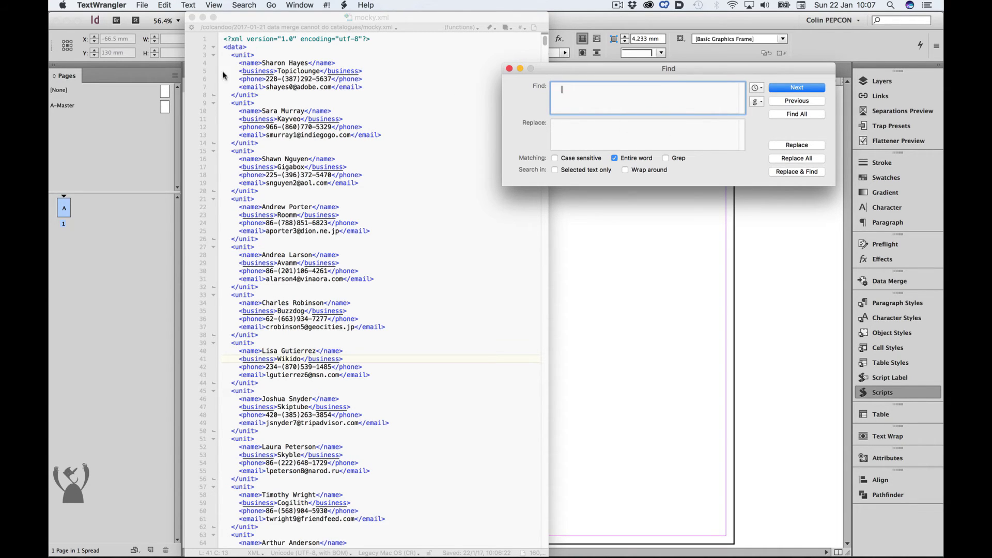
pyautogui.click(802, 160)
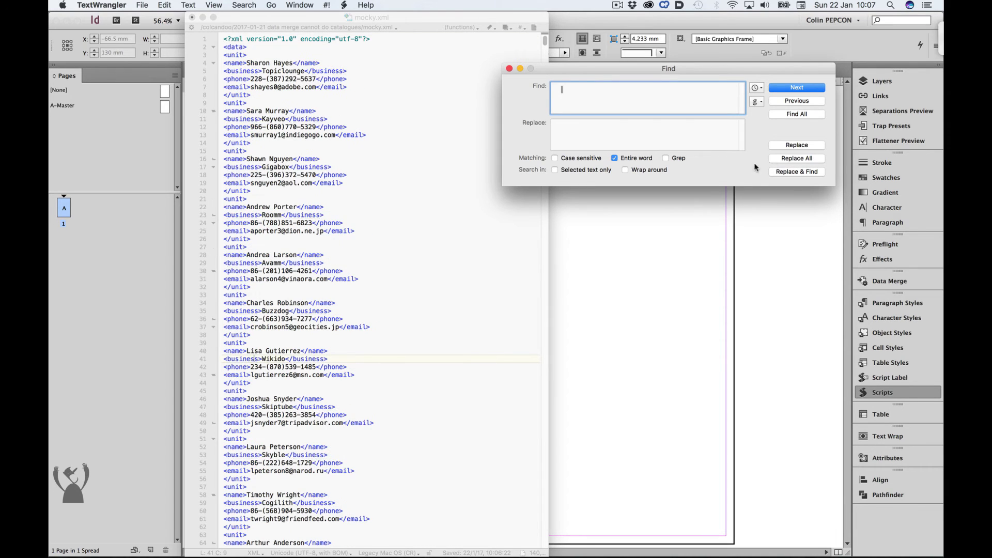
pyautogui.click(509, 69)
# Change the declaration and file encoding to UTF-16, then save and close mocky.xml
pyautogui.click(355, 39)
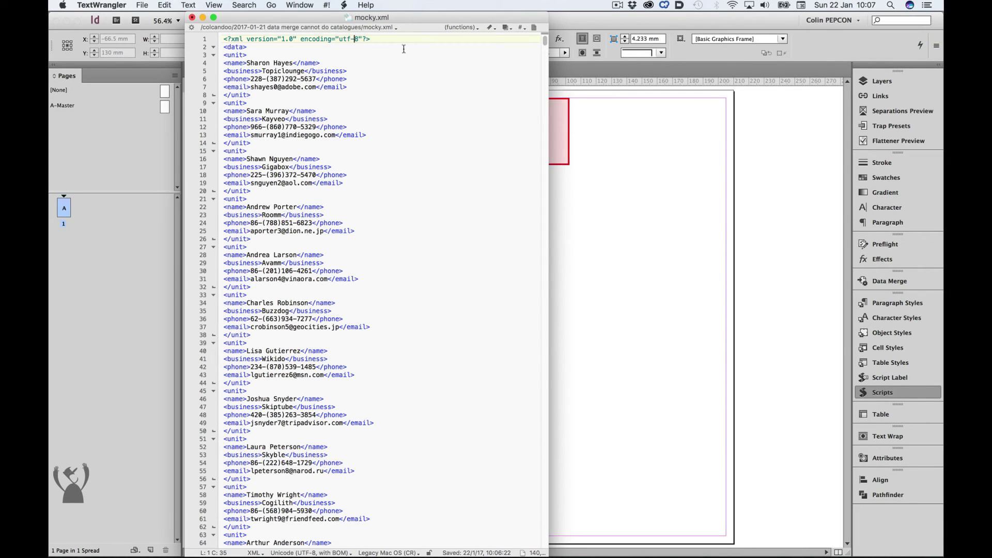
pyautogui.write('6')
pyautogui.click(338, 548)
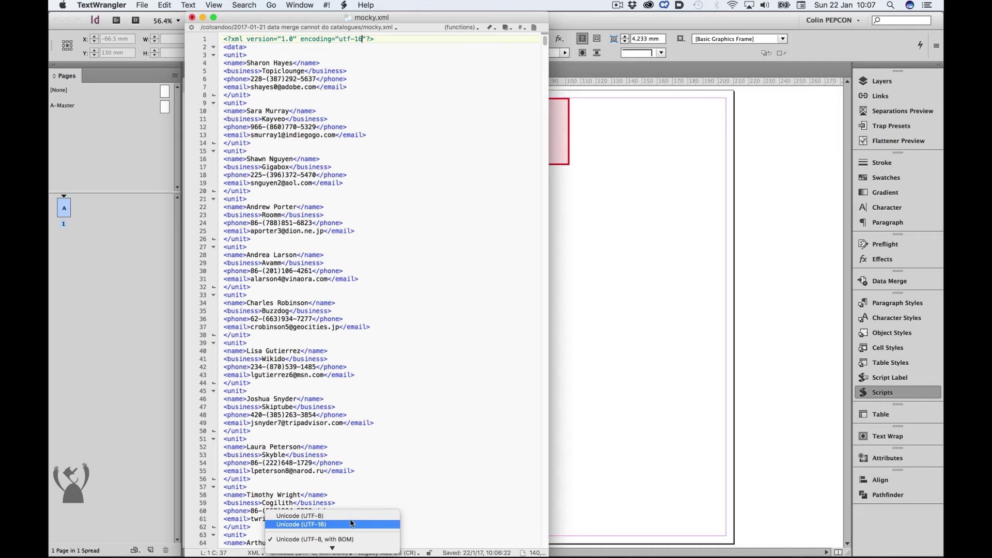
pyautogui.click(345, 525)
pyautogui.press('super+s')
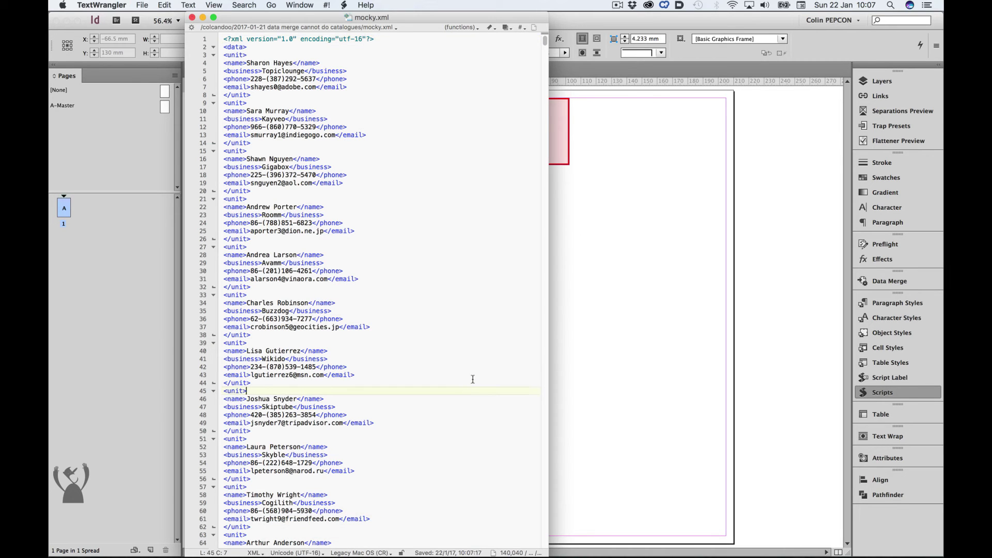
pyautogui.press('super+w')
pyautogui.click(503, 322)
pyautogui.click(212, 98)
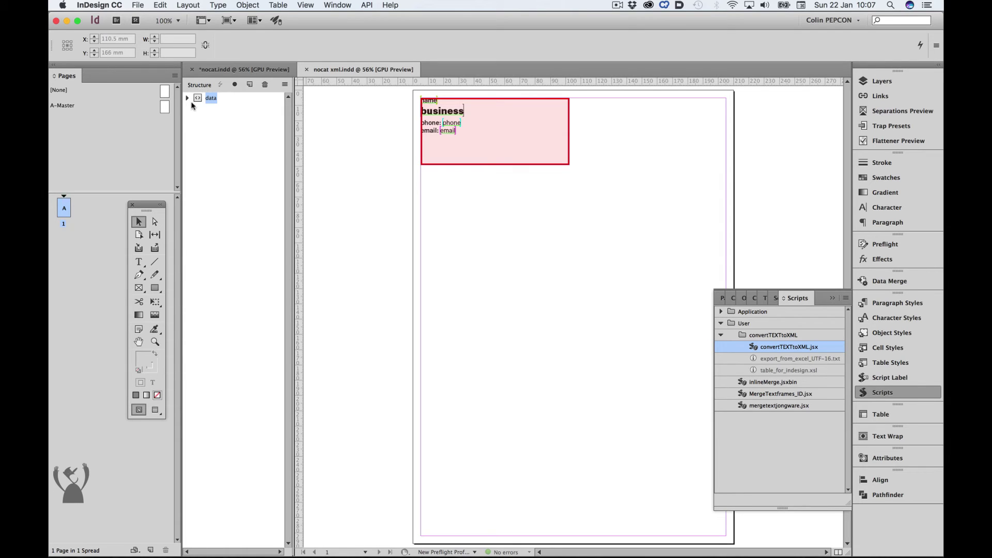
# Import mocky.xml from the Structure panel with Merge Content into the card frame
pyautogui.click(282, 6)
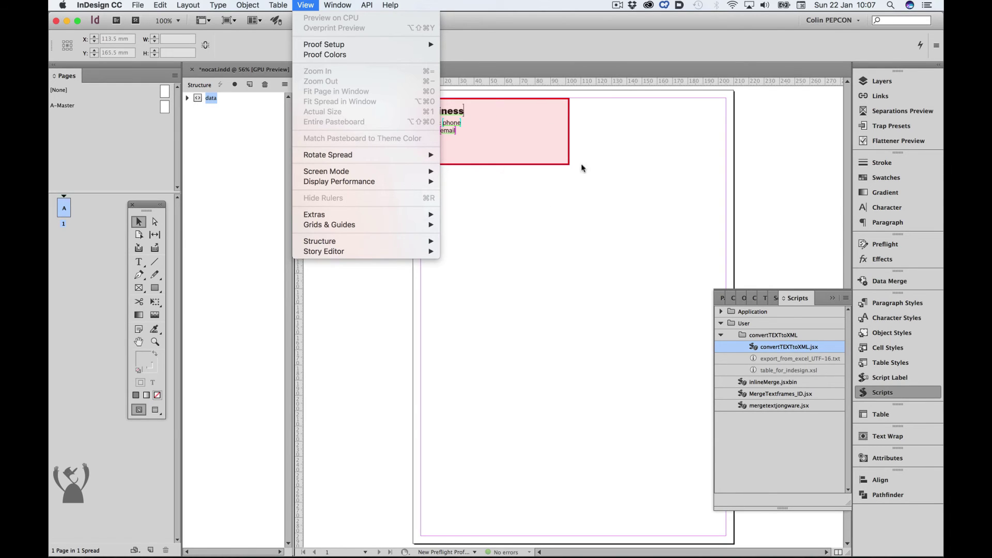
pyautogui.click(573, 204)
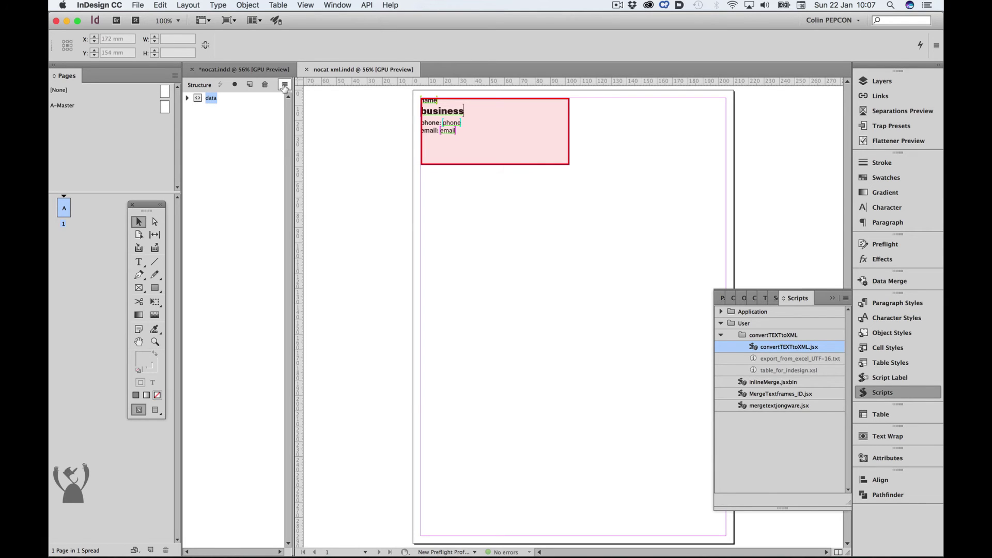
pyautogui.click(284, 85)
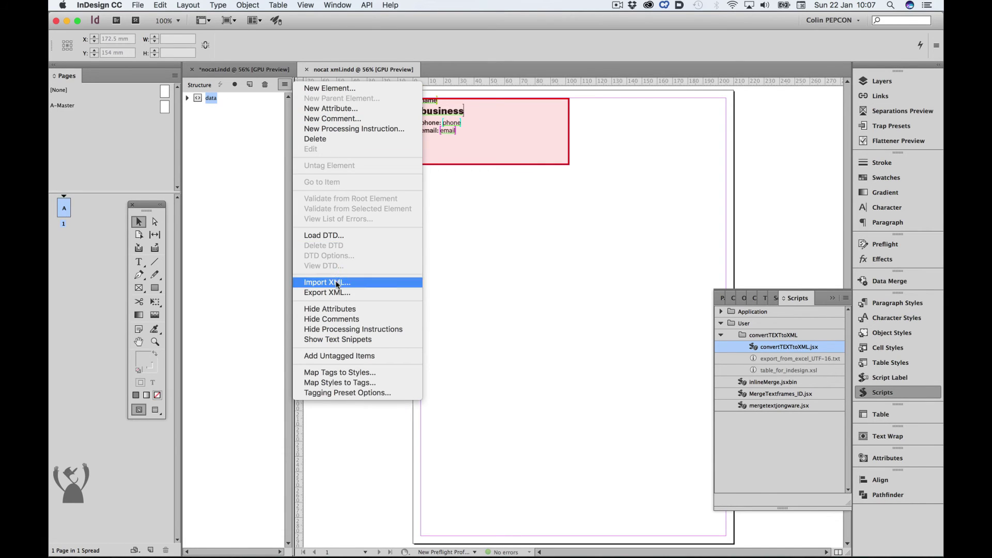
pyautogui.click(379, 284)
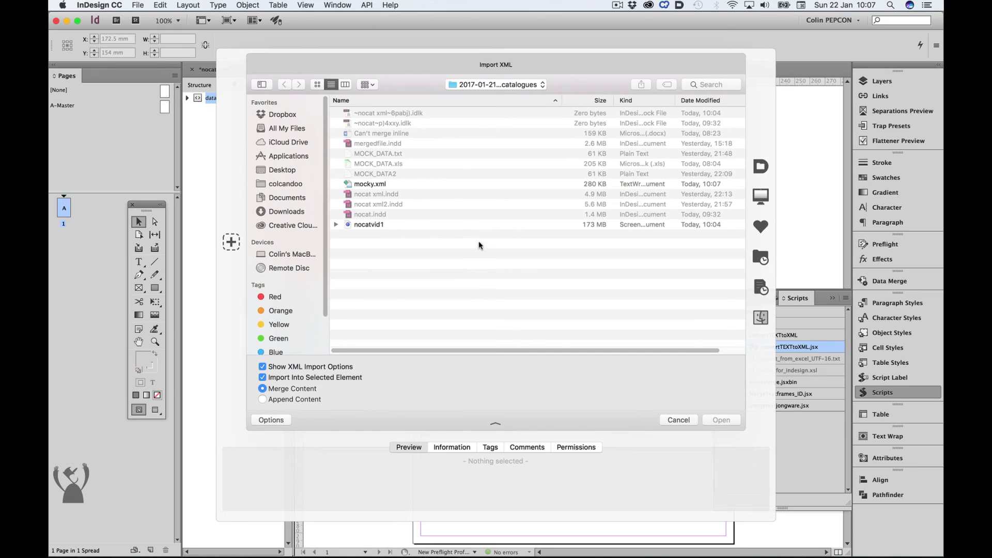
pyautogui.click(416, 184)
pyautogui.click(721, 420)
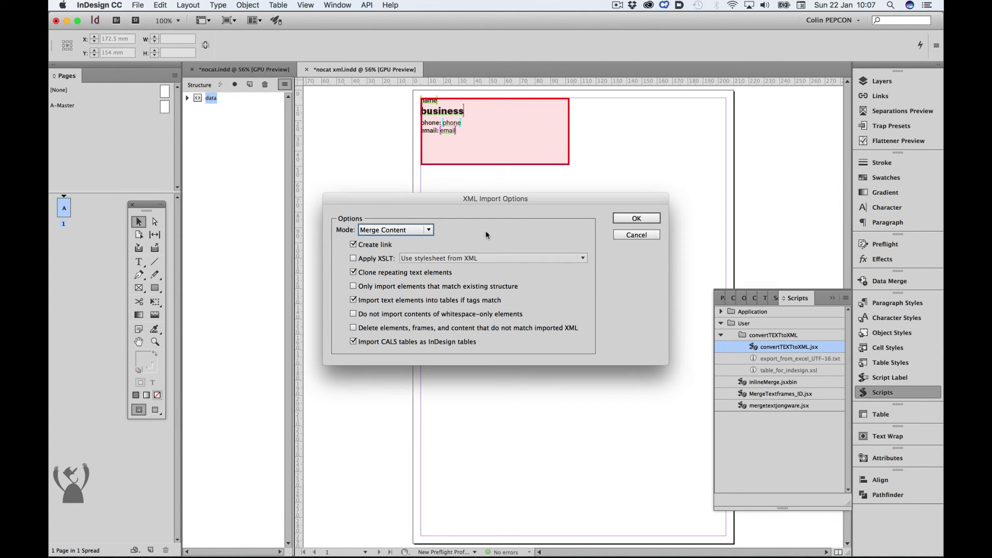
pyautogui.click(634, 220)
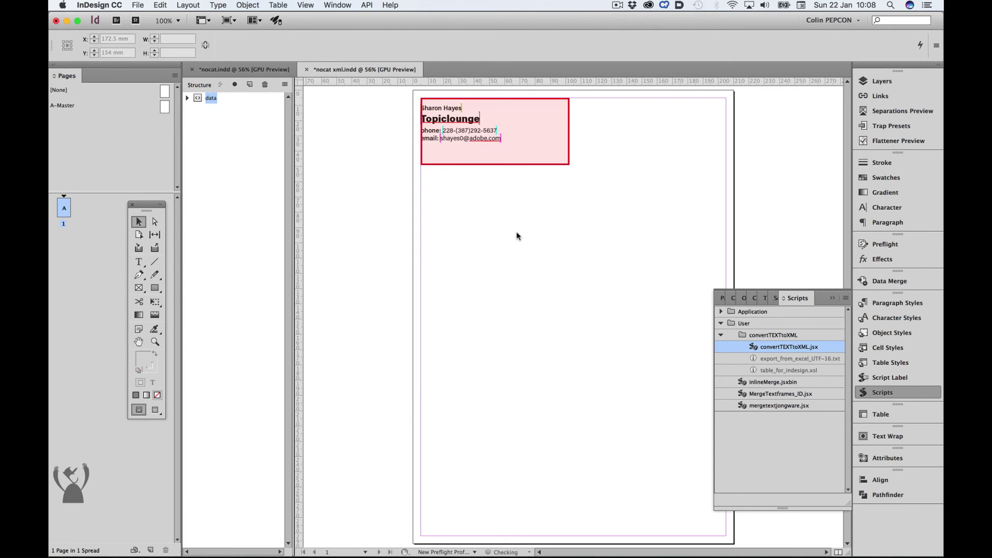
# Preview the fourth contact record, then fit the card frame to the page margins
pyautogui.click(187, 97)
pyautogui.click(210, 145)
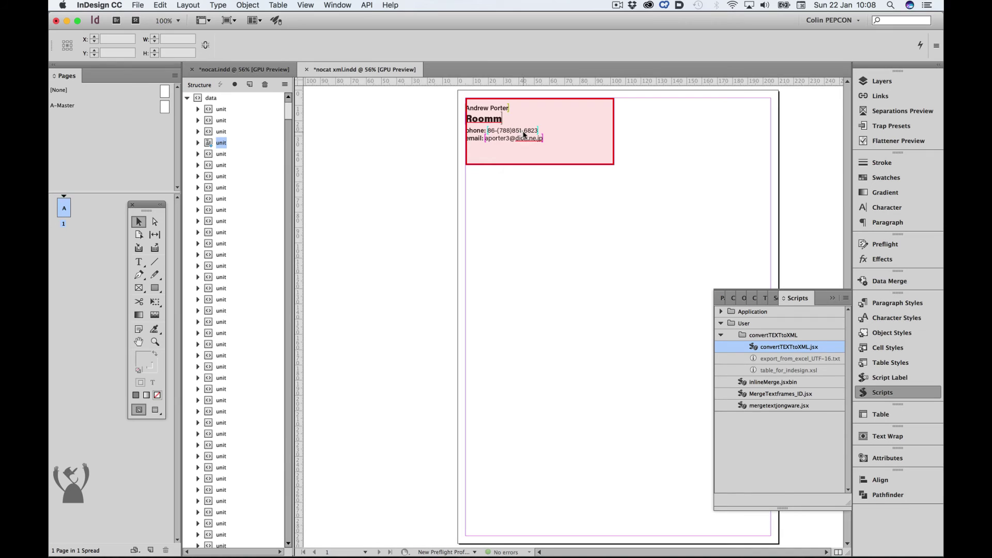
pyautogui.click(197, 98)
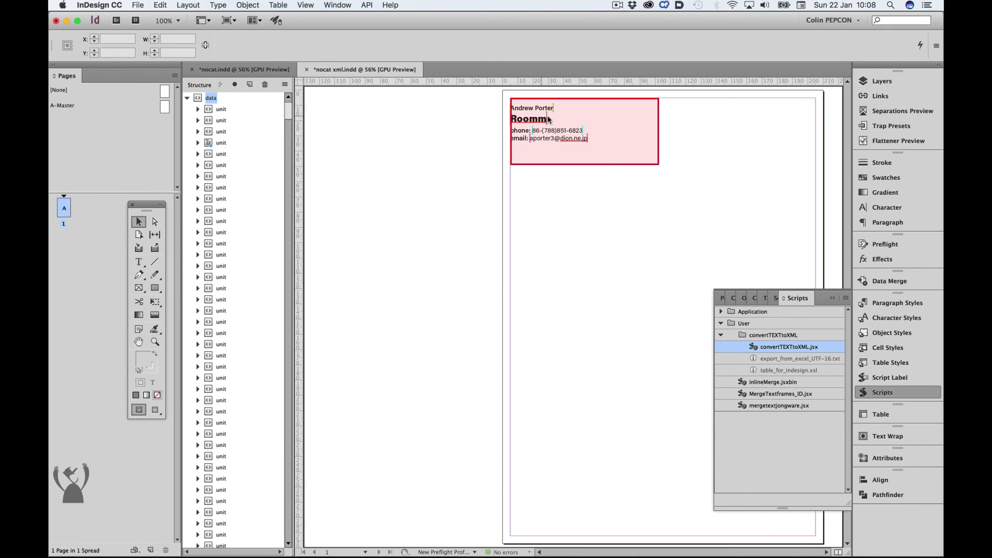
pyautogui.press('super+z')
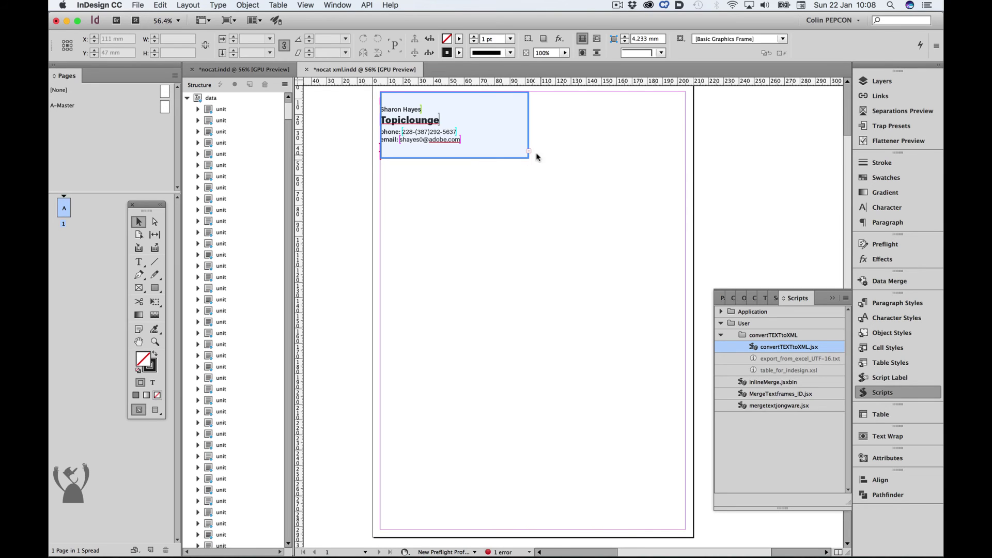
pyautogui.rightClick(512, 135)
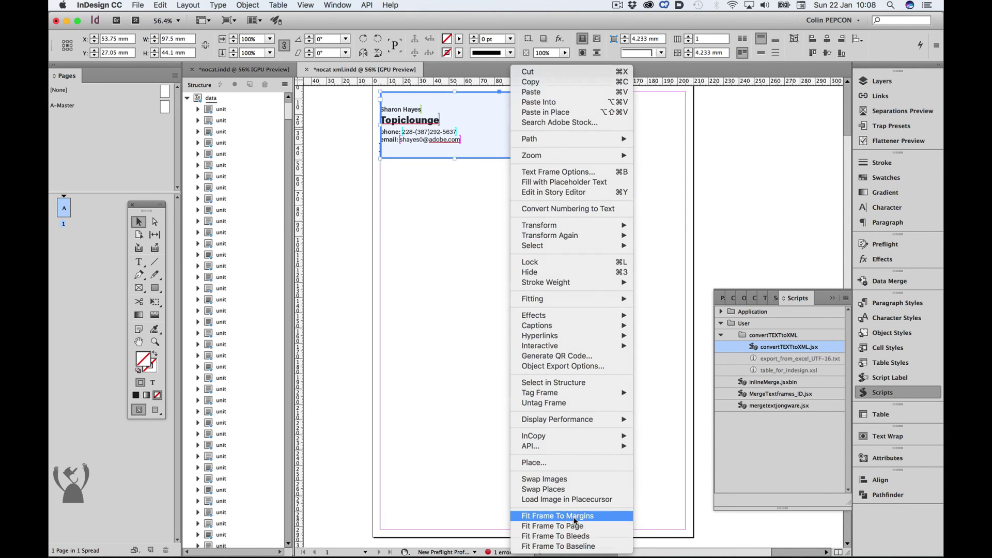
pyautogui.click(575, 516)
# Add a page and check the cards' flow and frame position on pages 1 and 2
pyautogui.press('super+shift+p')
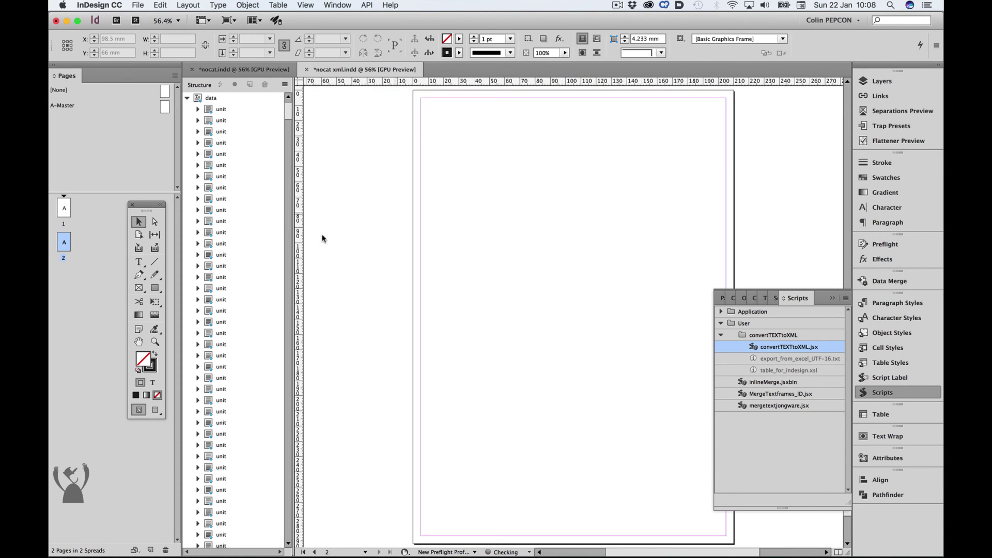
pyautogui.doubleClick(65, 208)
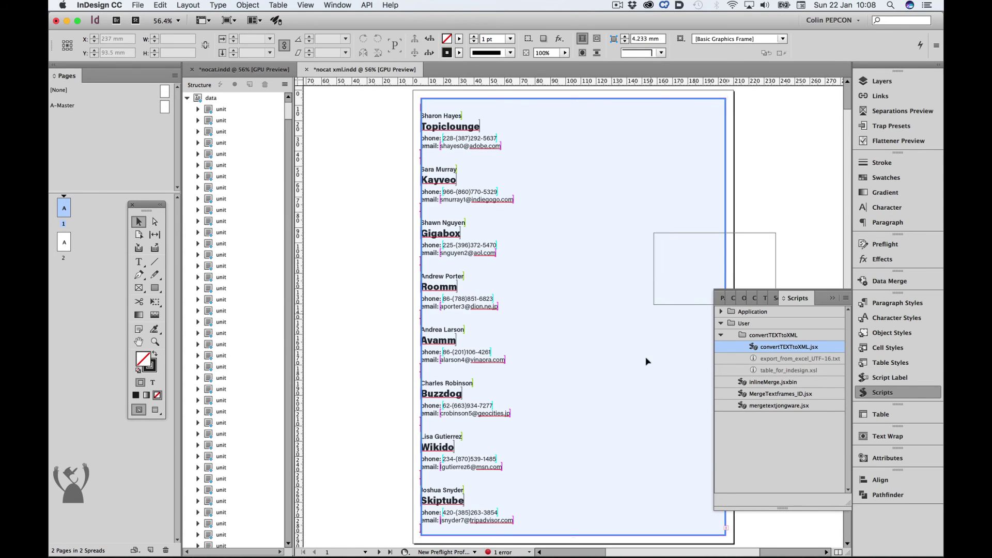
pyautogui.click(646, 362)
pyautogui.press('e')
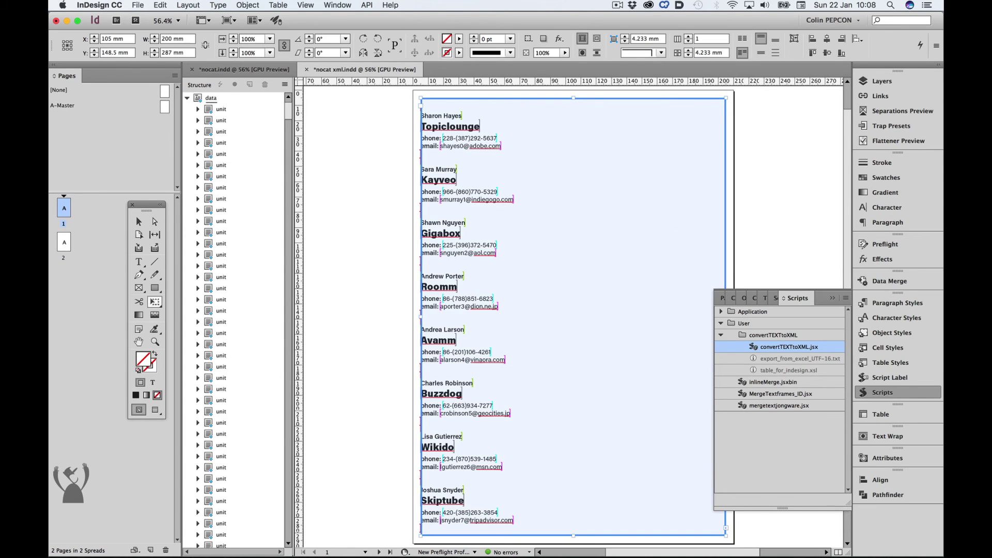
pyautogui.doubleClick(66, 242)
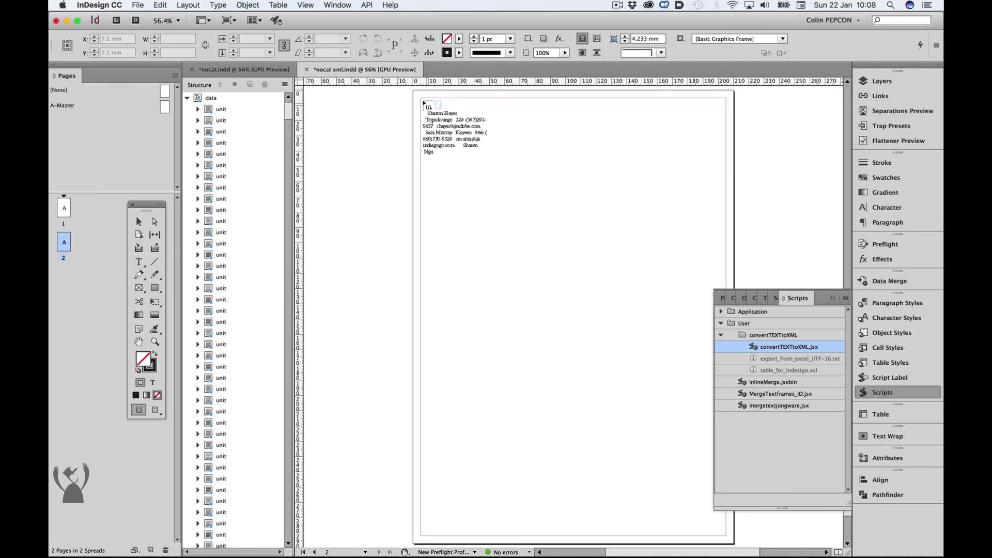
pyautogui.moveTo(434, 116); pyautogui.dragTo(476, 136)
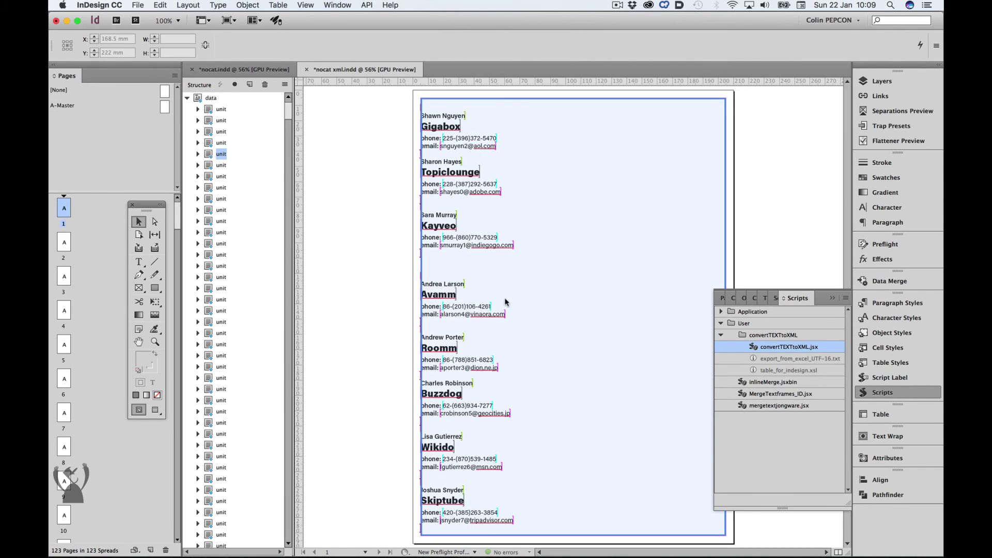
# Start re-importing mocky.xml under the data element with Append Content selected
pyautogui.click(230, 99)
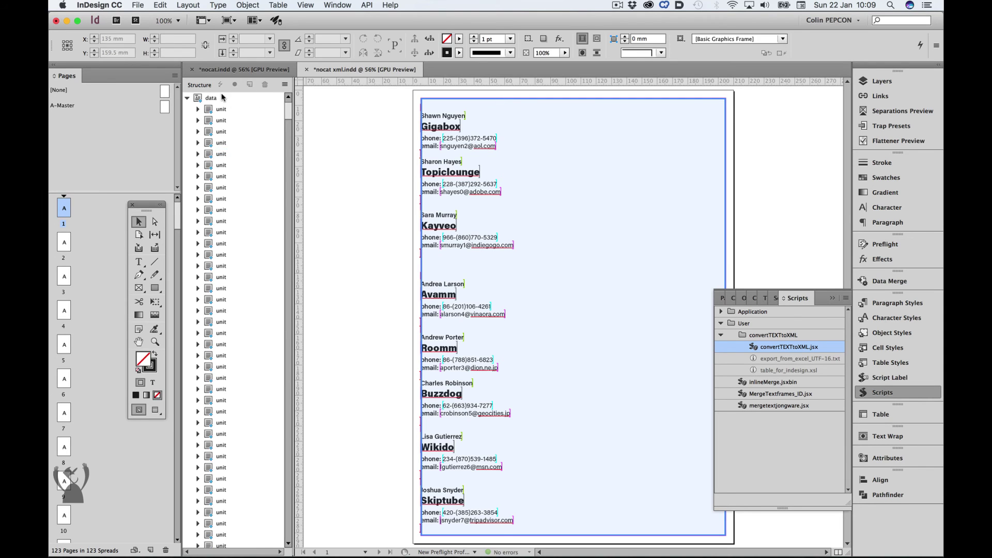
pyautogui.click(284, 85)
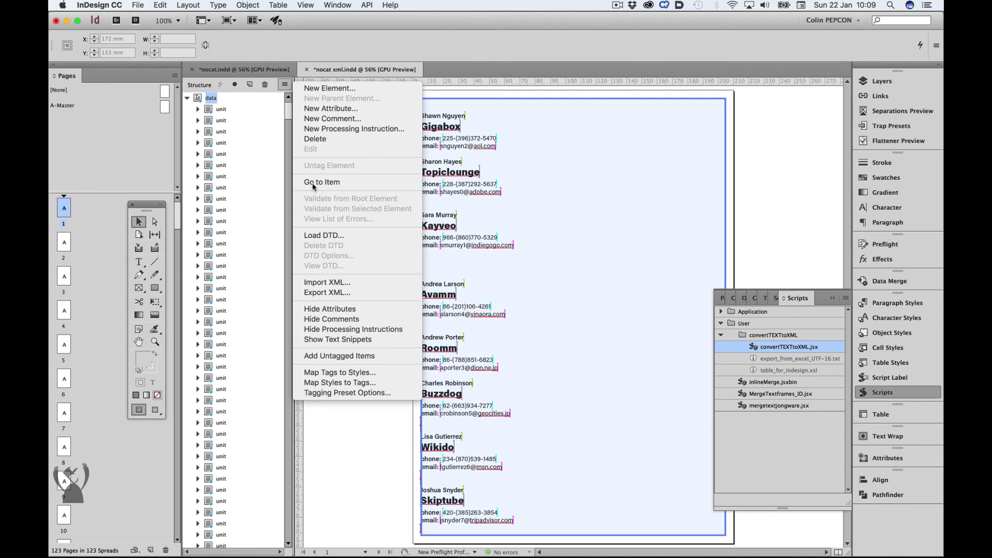
pyautogui.click(338, 284)
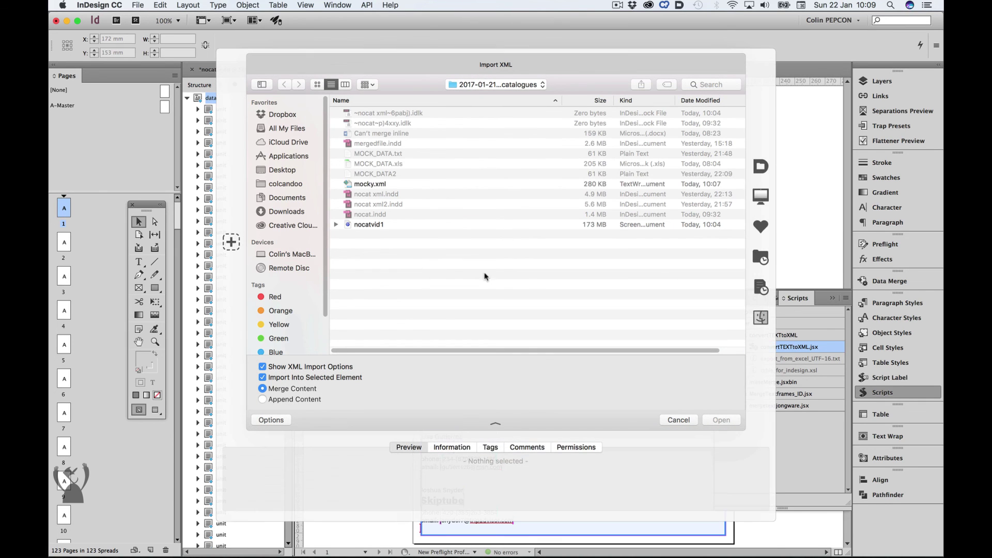
pyautogui.click(264, 400)
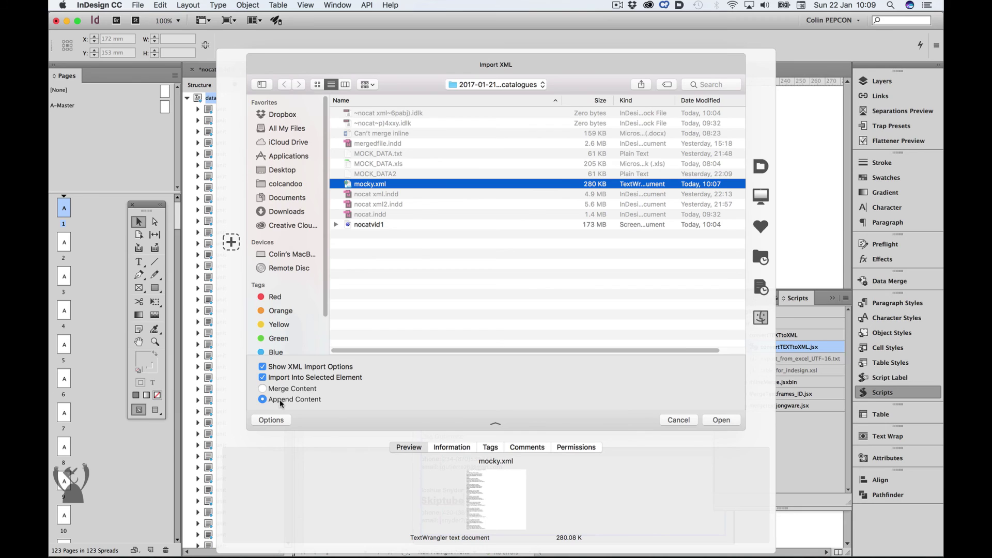
pyautogui.press('Return')
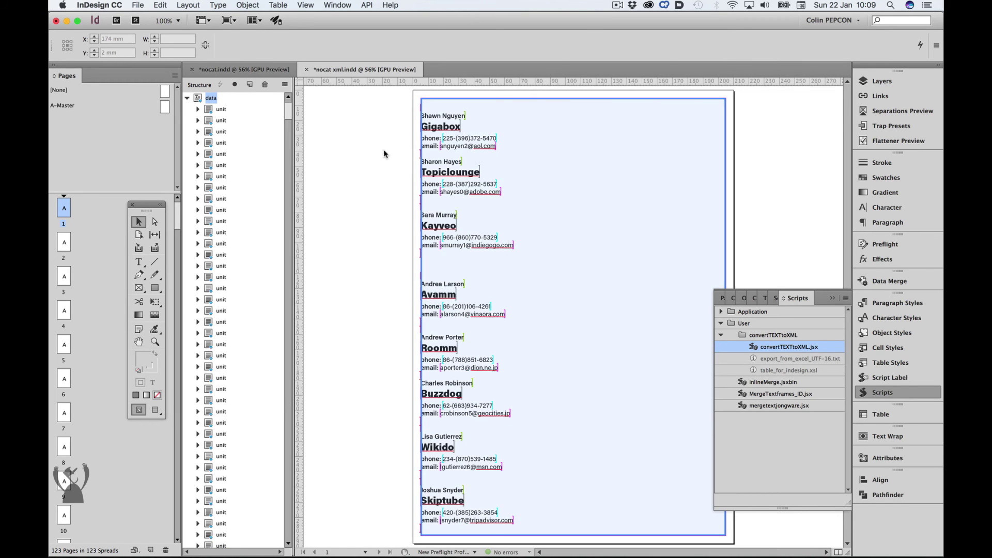